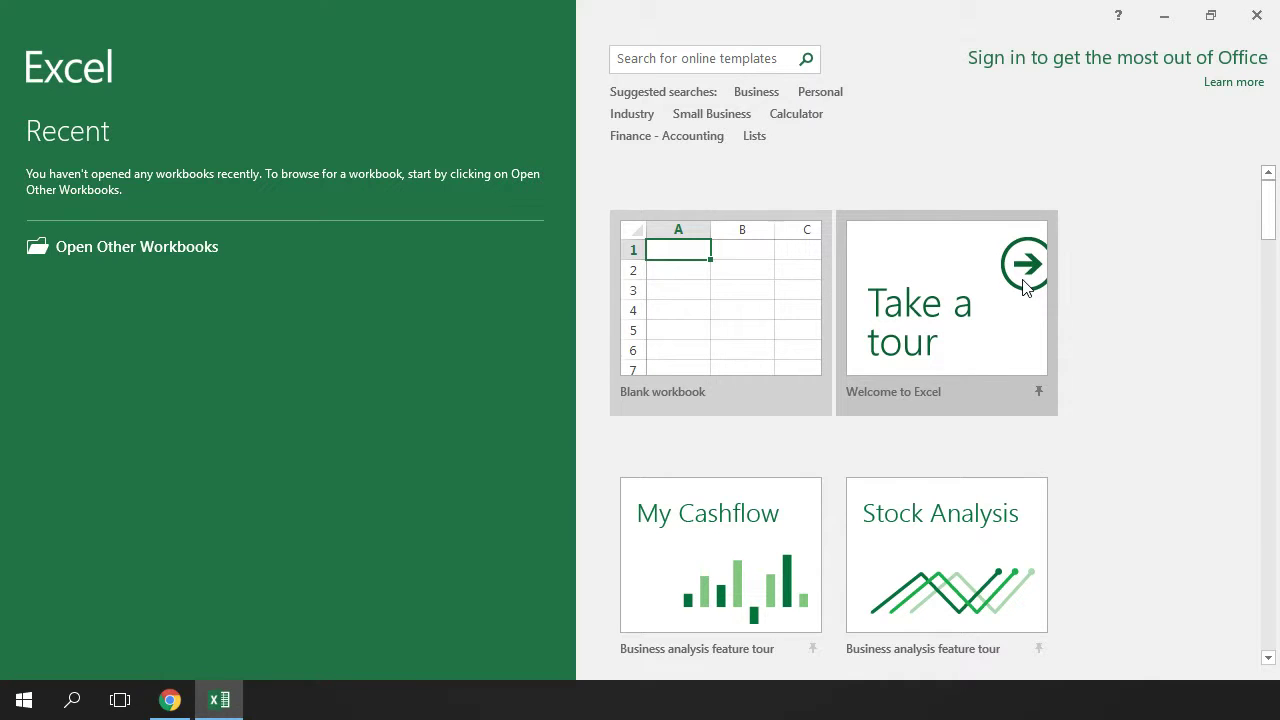
{"action": "scroll", "coordinate": [1043, 449], "scroll_direction": "down", "scroll_amount": 5}
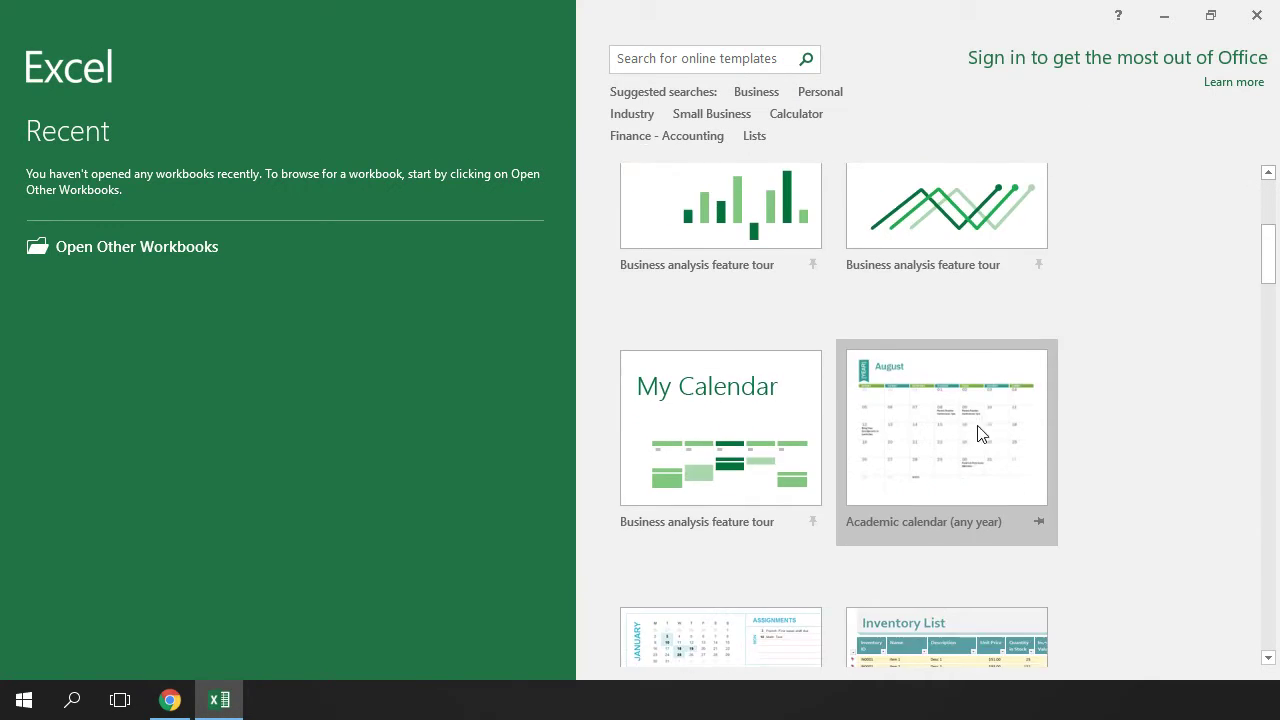
{"action": "scroll", "coordinate": [978, 432], "scroll_direction": "down", "scroll_amount": 13}
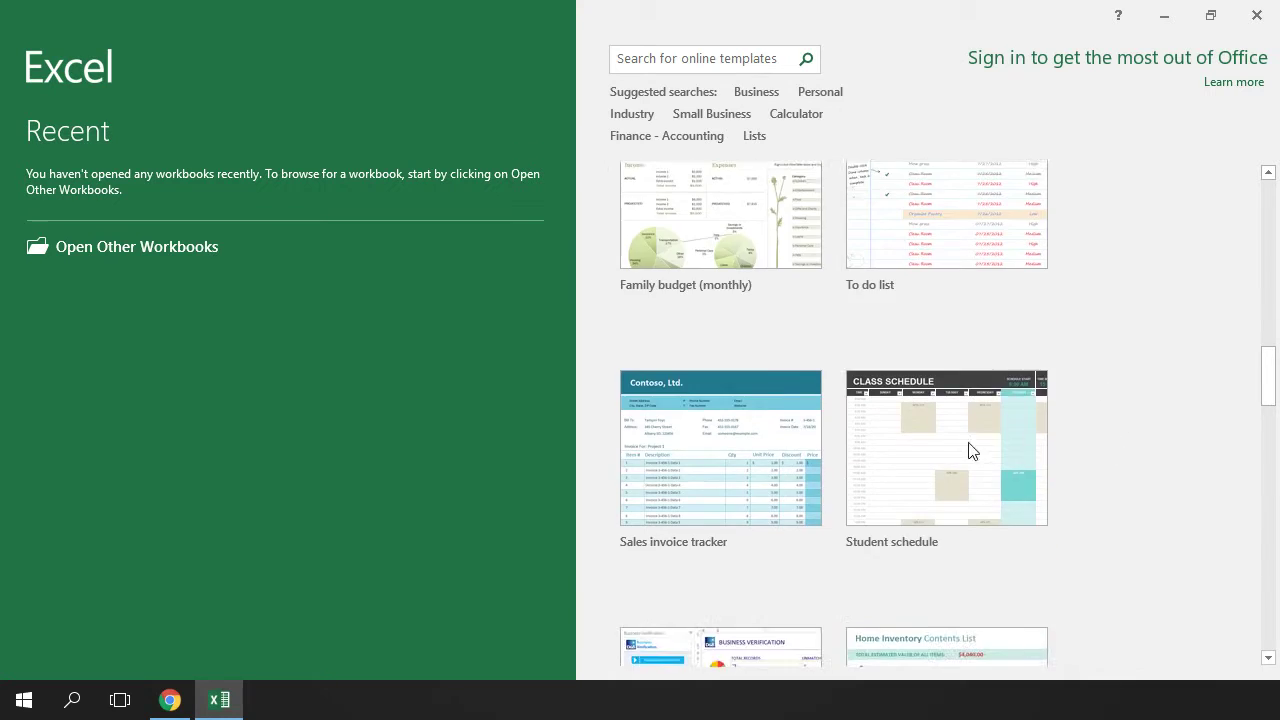
{"action": "scroll", "coordinate": [968, 450], "scroll_direction": "down", "scroll_amount": 6}
{"action": "scroll", "coordinate": [889, 506], "scroll_direction": "down", "scroll_amount": 6}
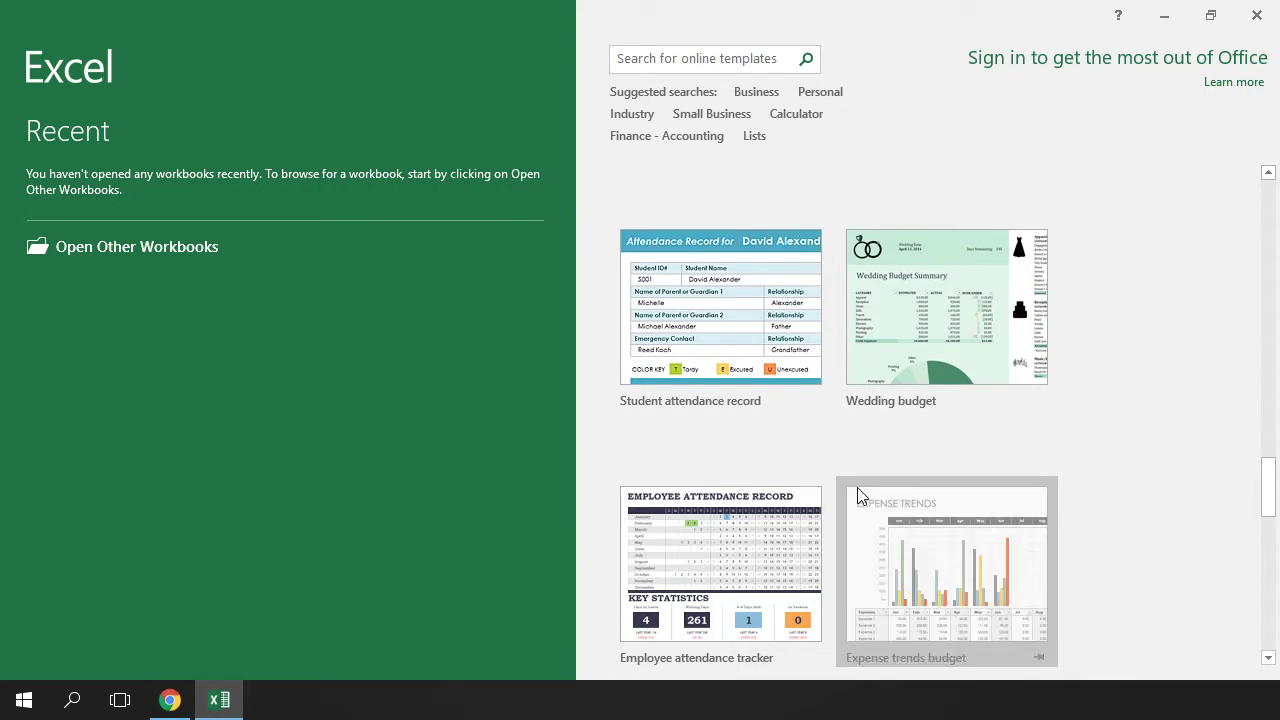
{"action": "scroll", "coordinate": [947, 461], "scroll_direction": "up", "scroll_amount": 13}
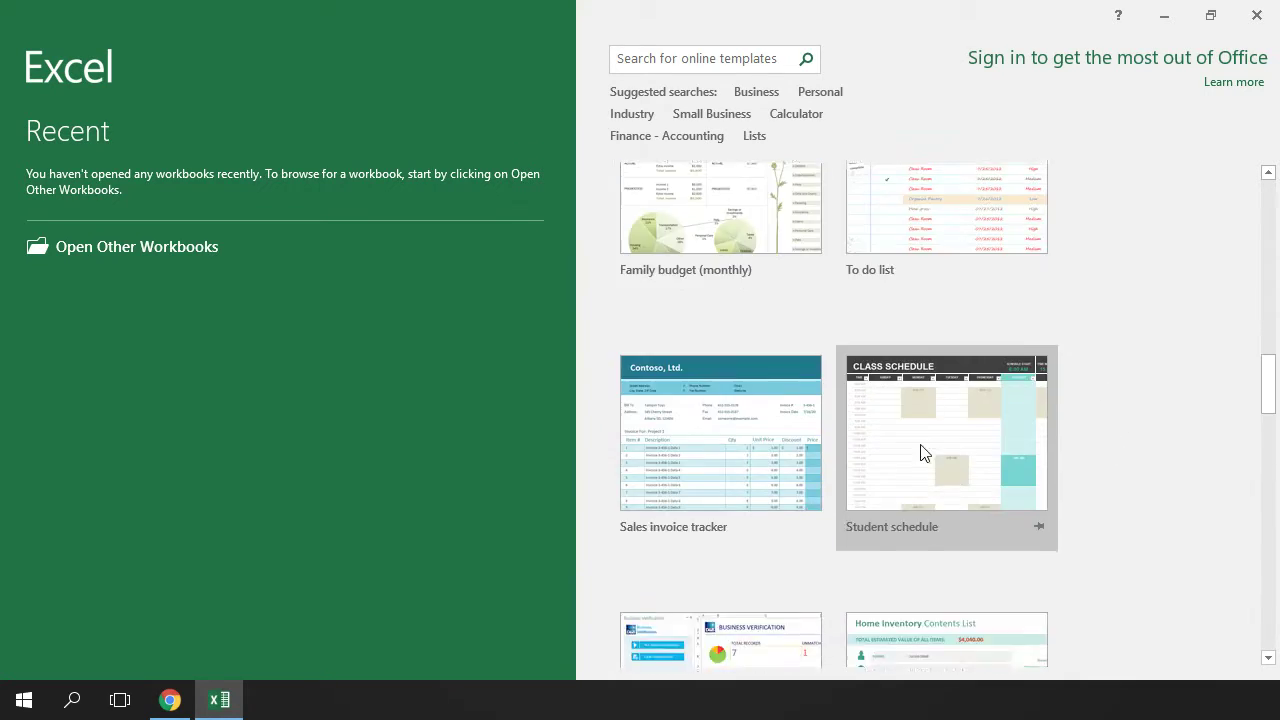
{"action": "scroll", "coordinate": [922, 452], "scroll_direction": "up", "scroll_amount": 20}
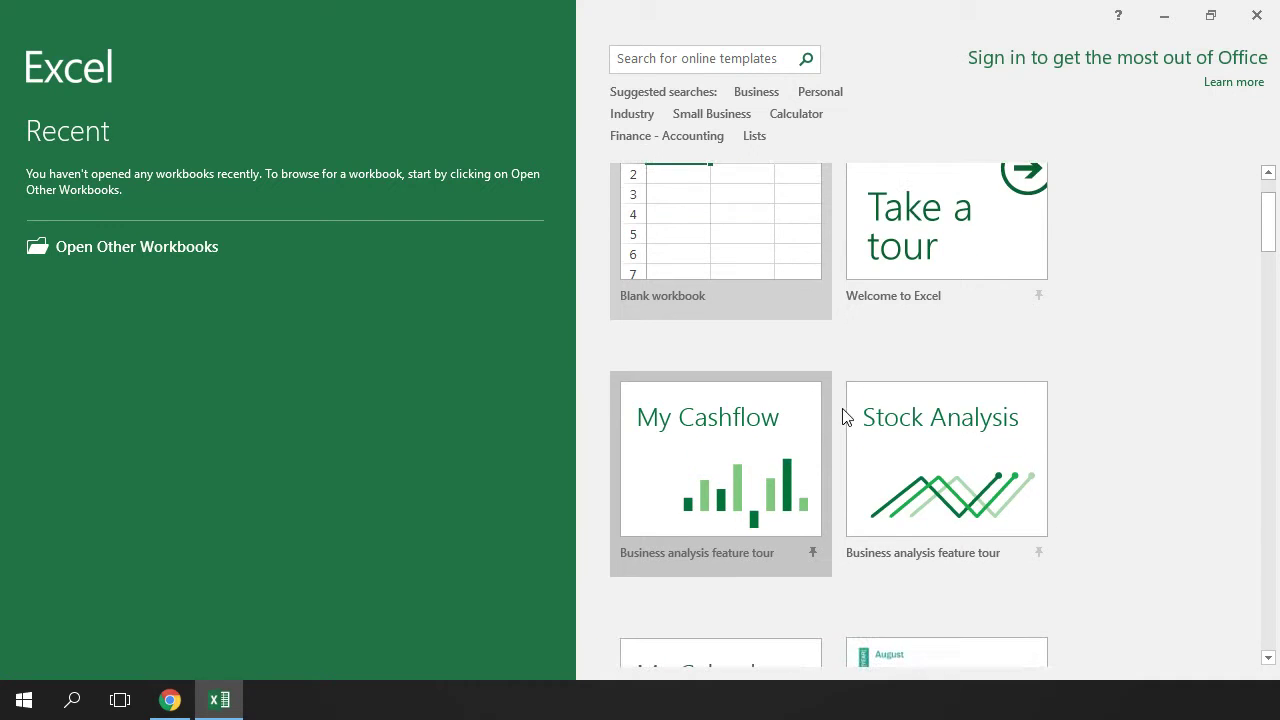
{"action": "scroll", "coordinate": [971, 488], "scroll_direction": "down", "scroll_amount": 8}
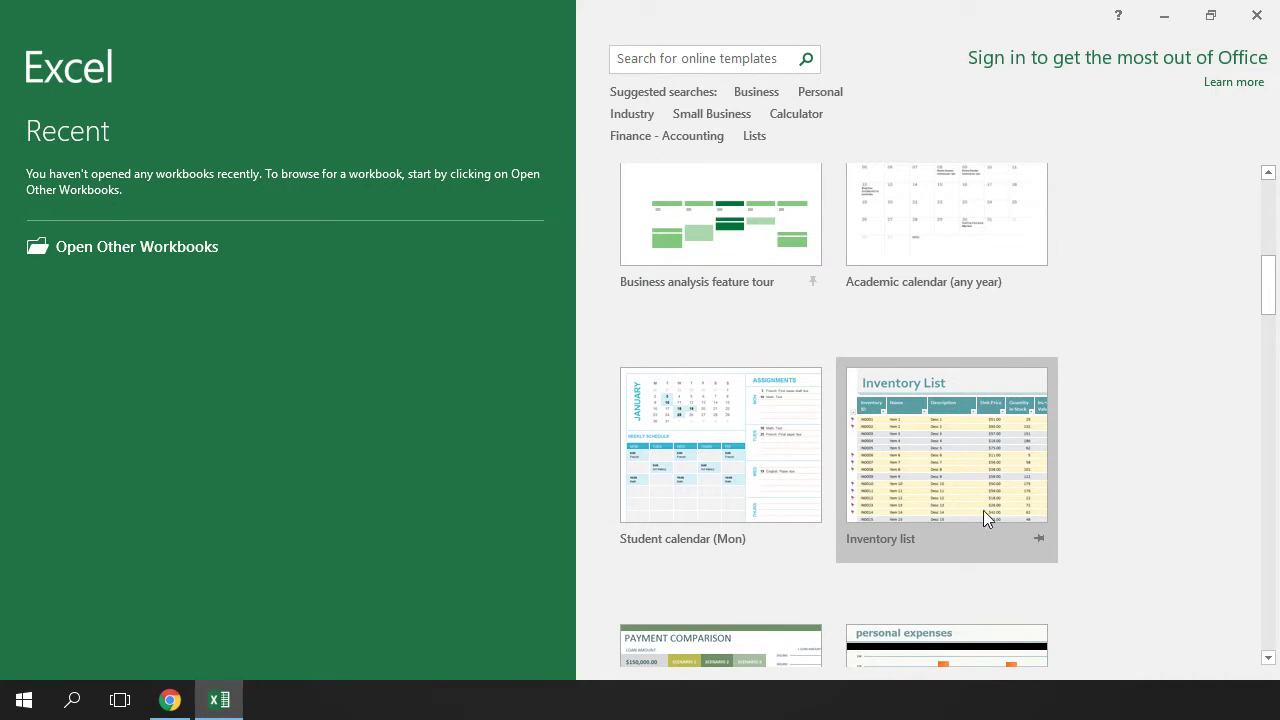
{"action": "scroll", "coordinate": [1004, 483], "scroll_direction": "down", "scroll_amount": 6}
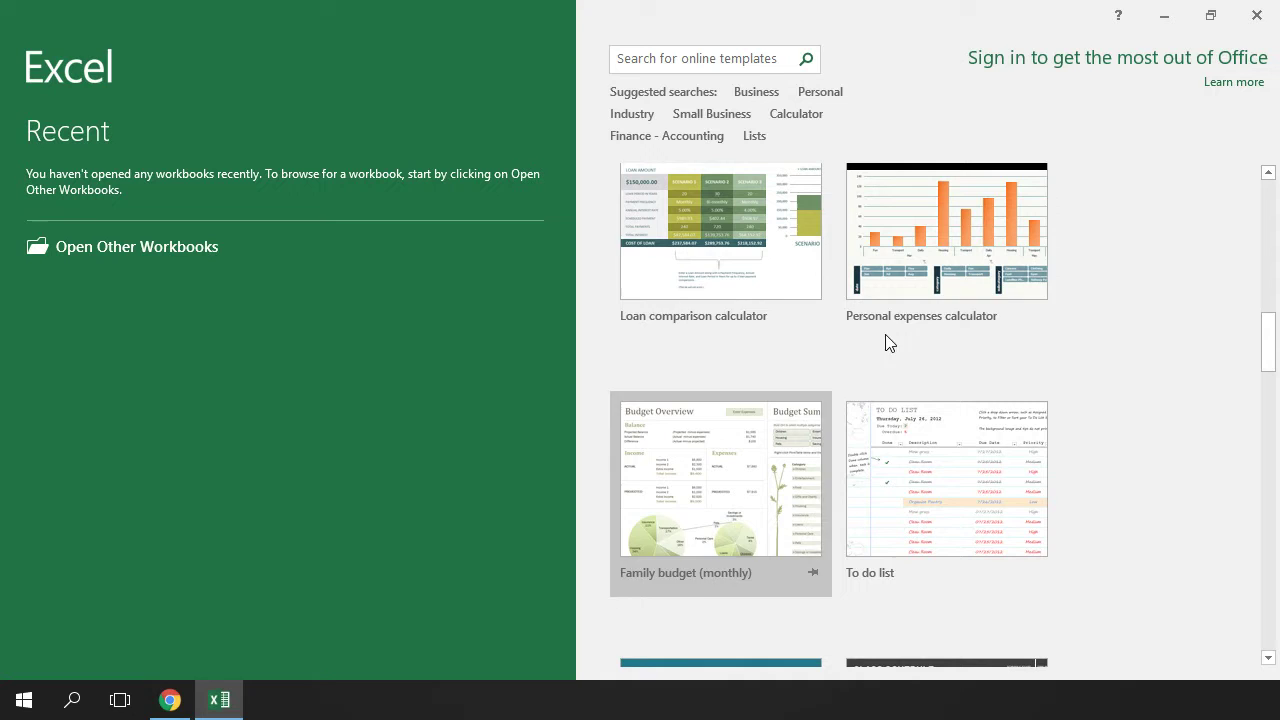
{"action": "scroll", "coordinate": [800, 503], "scroll_direction": "down", "scroll_amount": 3}
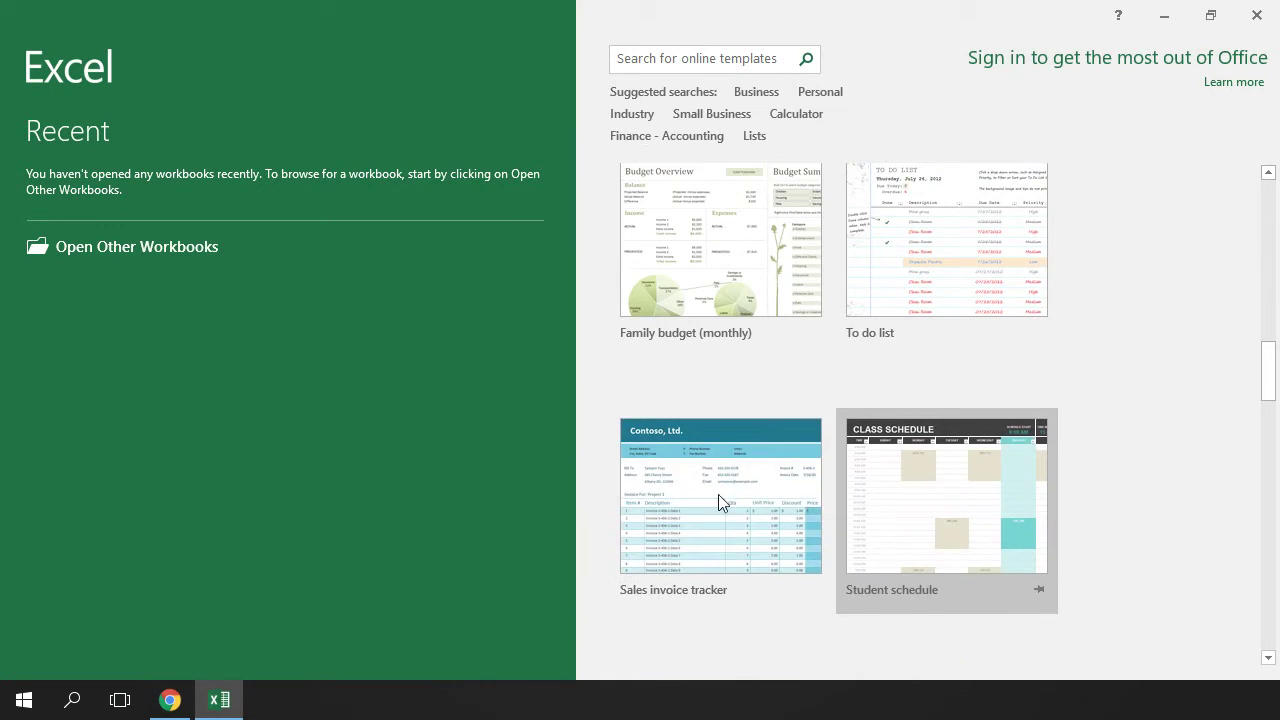
{"action": "scroll", "coordinate": [830, 385], "scroll_direction": "up", "scroll_amount": 6}
{"action": "scroll", "coordinate": [800, 400], "scroll_direction": "up", "scroll_amount": 10}
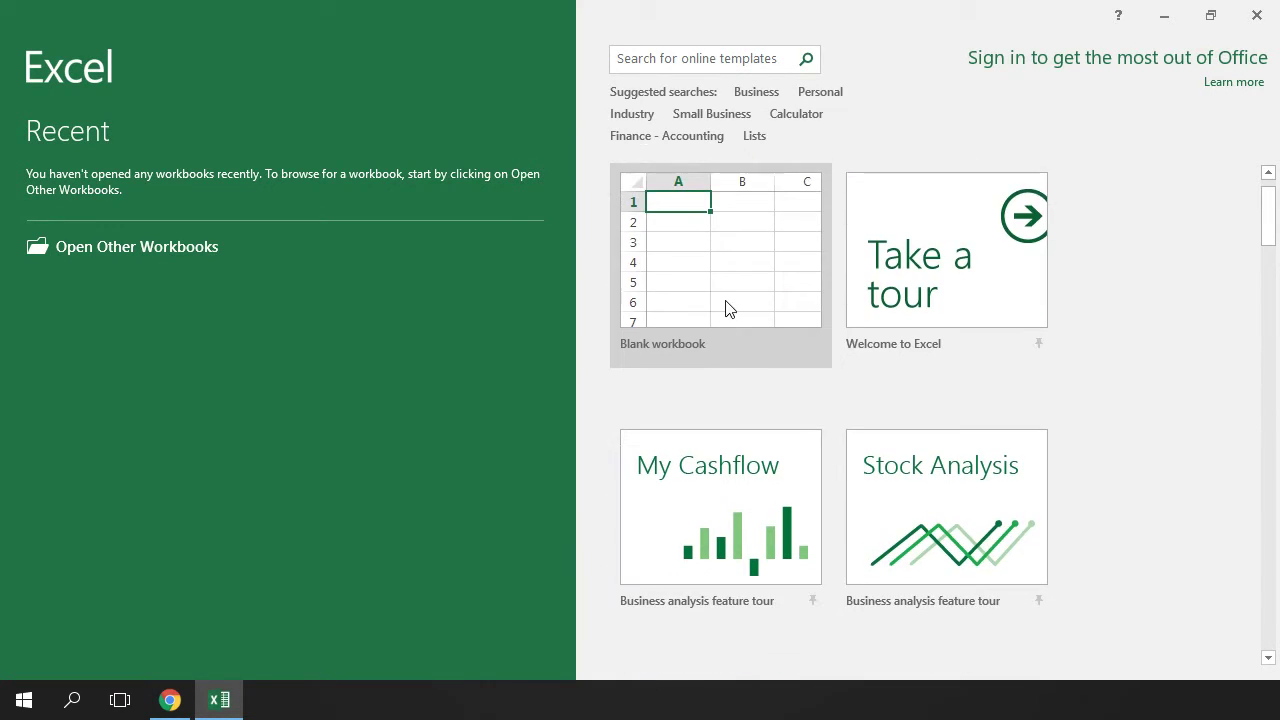
{"action": "scroll", "coordinate": [825, 395], "scroll_direction": "up", "scroll_amount": 2}
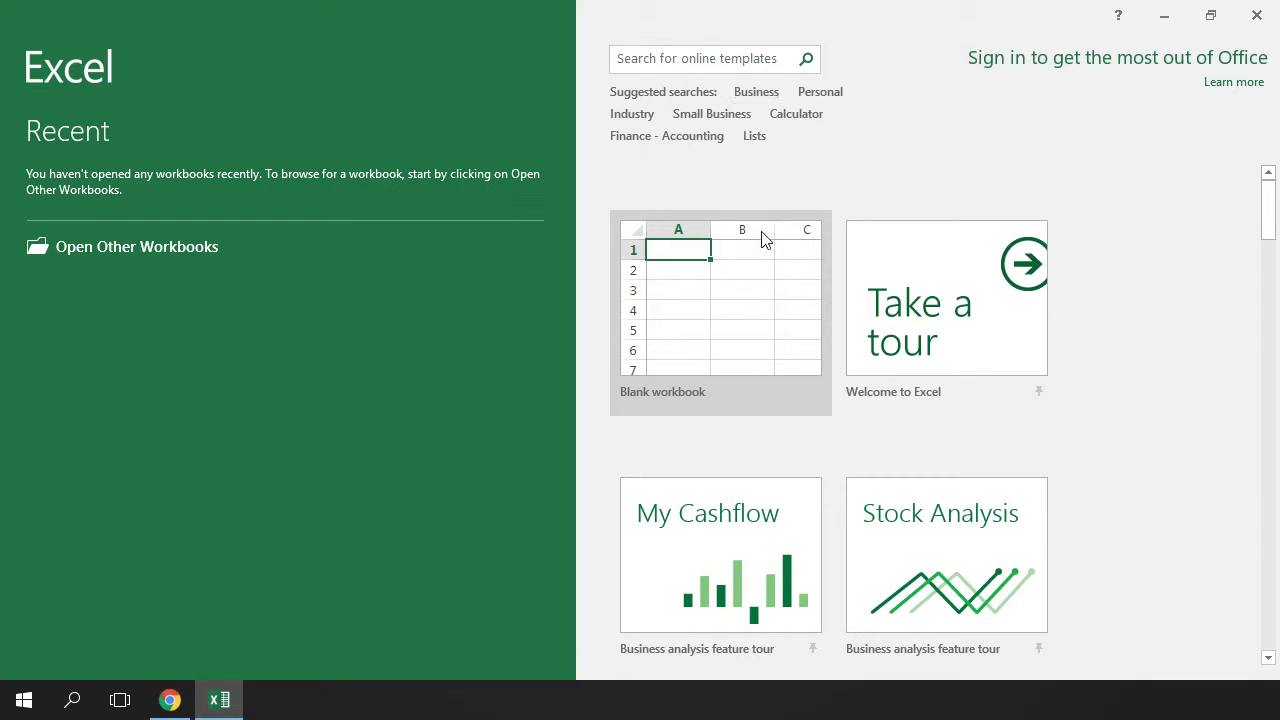
Create a new blank workbook, Book1, and return to its empty worksheet
{"action": "left_click", "coordinate": [709, 333]}
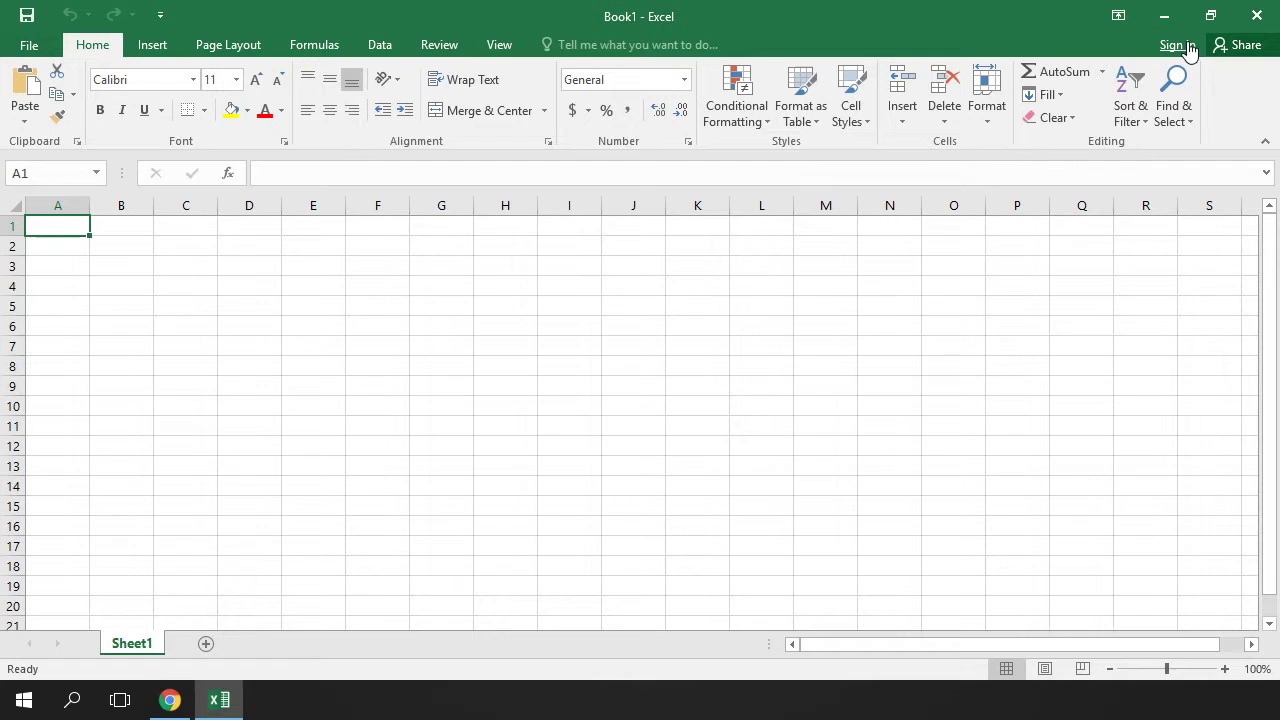
{"action": "left_click", "coordinate": [29, 45]}
{"action": "left_click", "coordinate": [40, 43]}
{"action": "left_click", "coordinate": [24, 45]}
{"action": "left_click", "coordinate": [27, 41]}
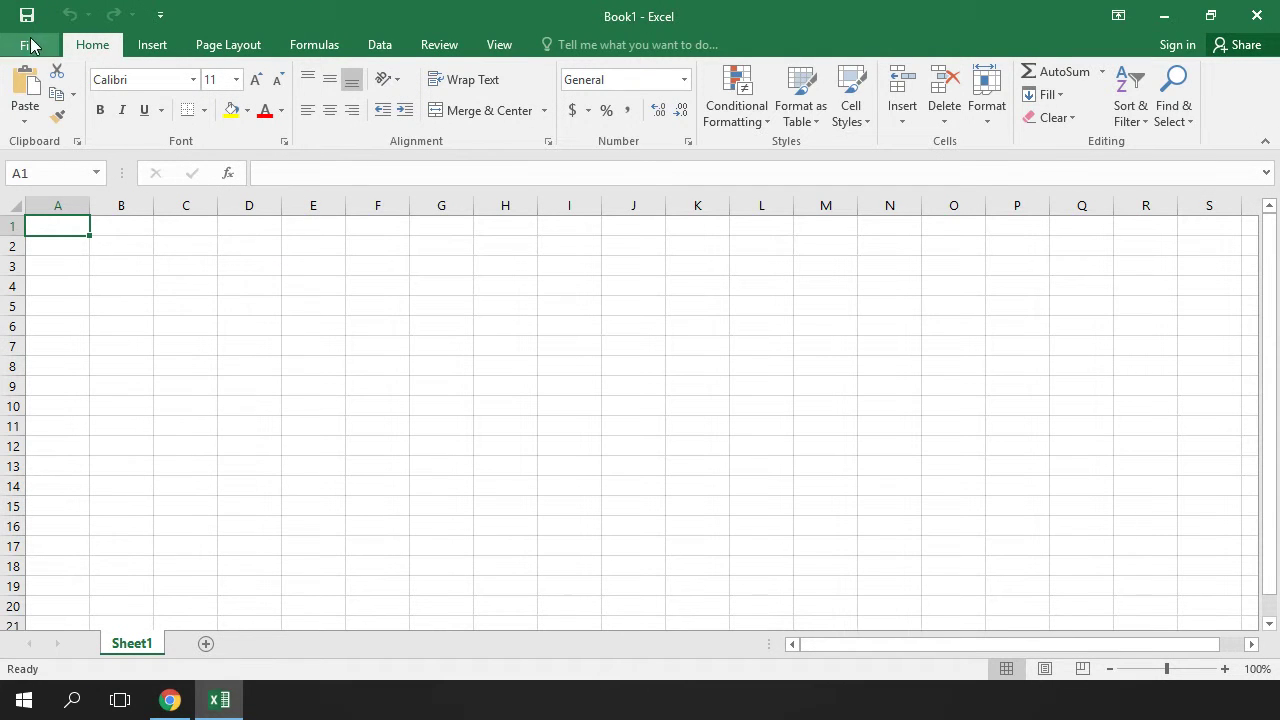
Browse the Insert, Page Layout, Formulas, Data, Review and View ribbon tabs, then go back to Home
{"action": "left_click", "coordinate": [162, 48]}
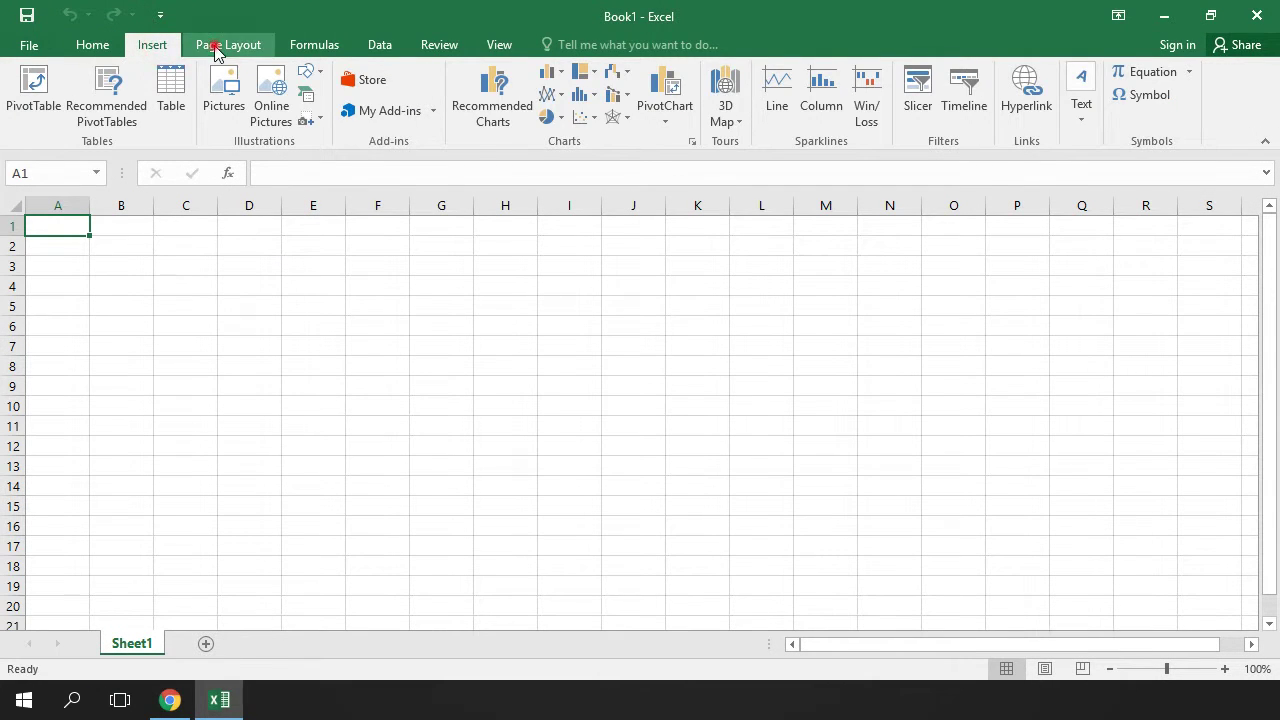
{"action": "left_click", "coordinate": [213, 47]}
{"action": "left_click", "coordinate": [318, 50]}
{"action": "left_click", "coordinate": [382, 46]}
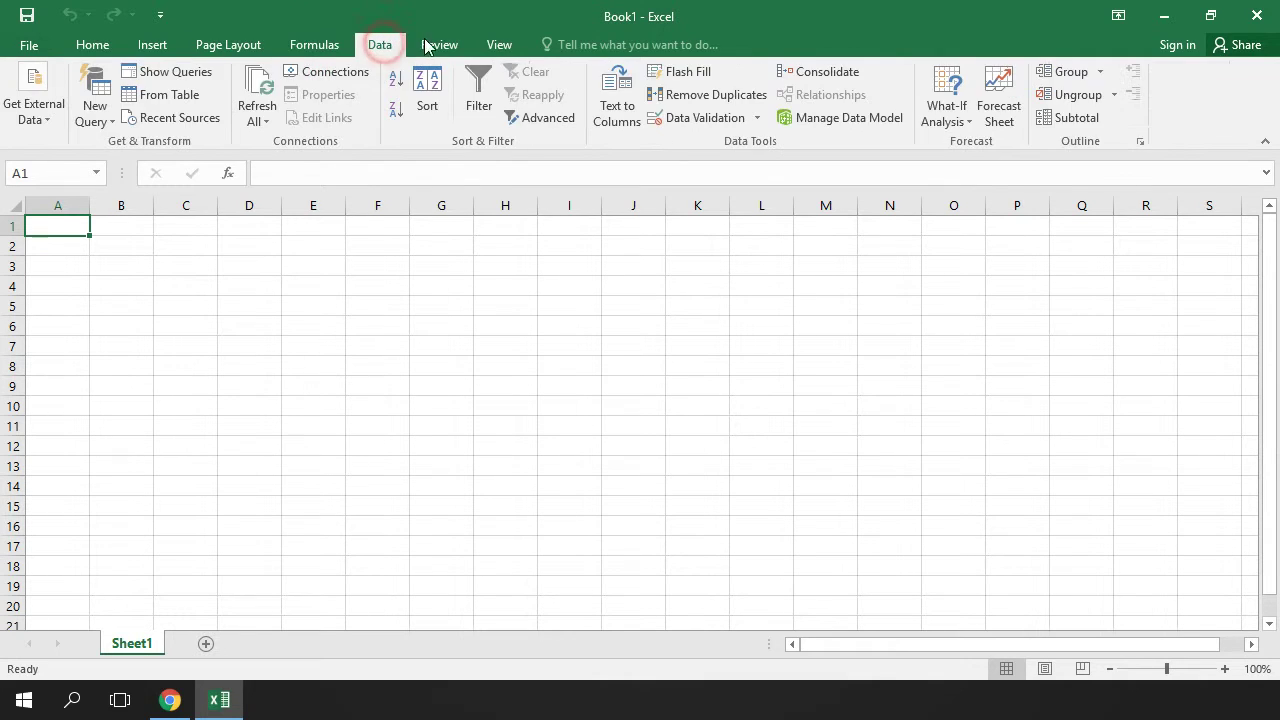
{"action": "left_click", "coordinate": [440, 46]}
{"action": "left_click", "coordinate": [516, 50]}
{"action": "left_click", "coordinate": [90, 48]}
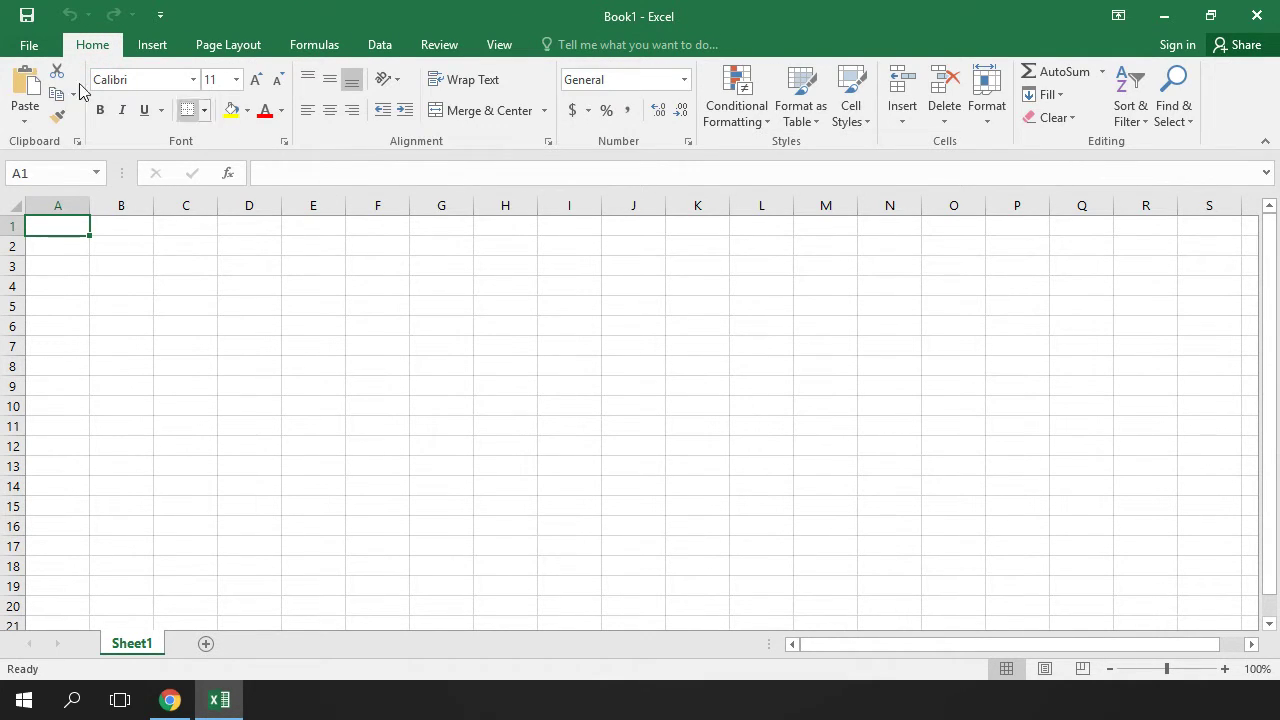
On the Data tab, look through the Get External Data options and the other data sources list
{"action": "left_click", "coordinate": [380, 46]}
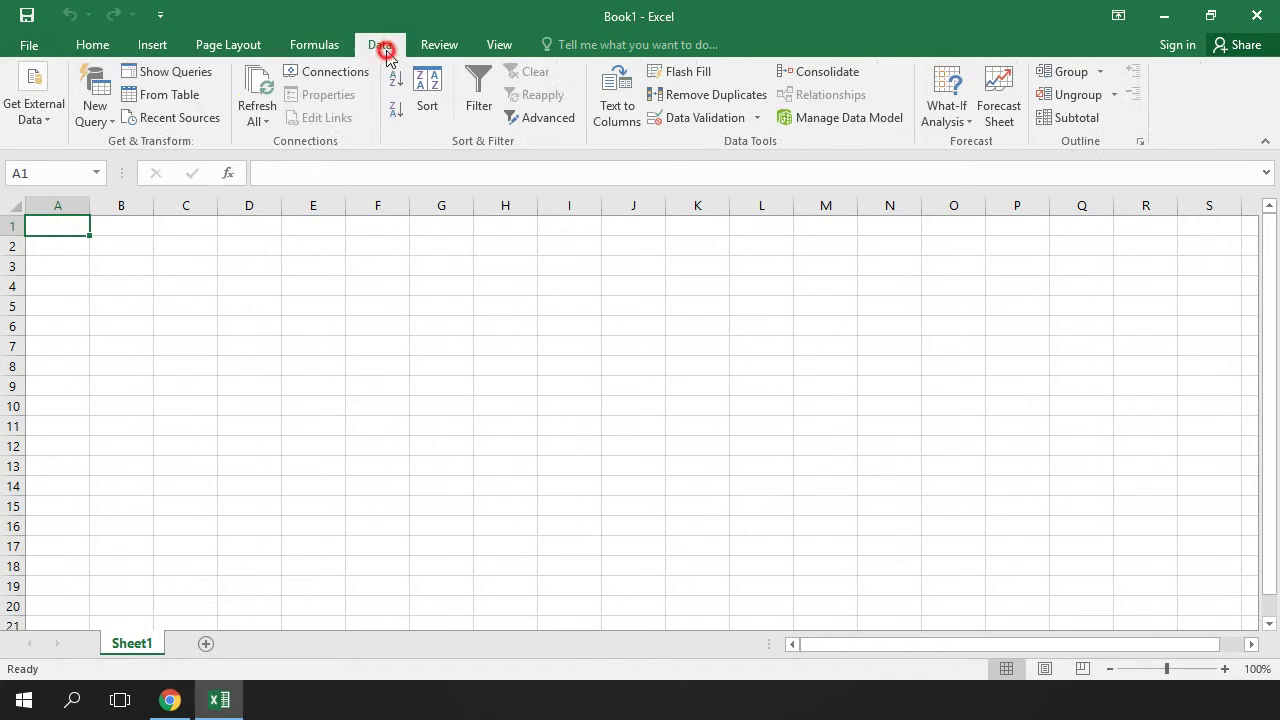
{"action": "left_click", "coordinate": [43, 120]}
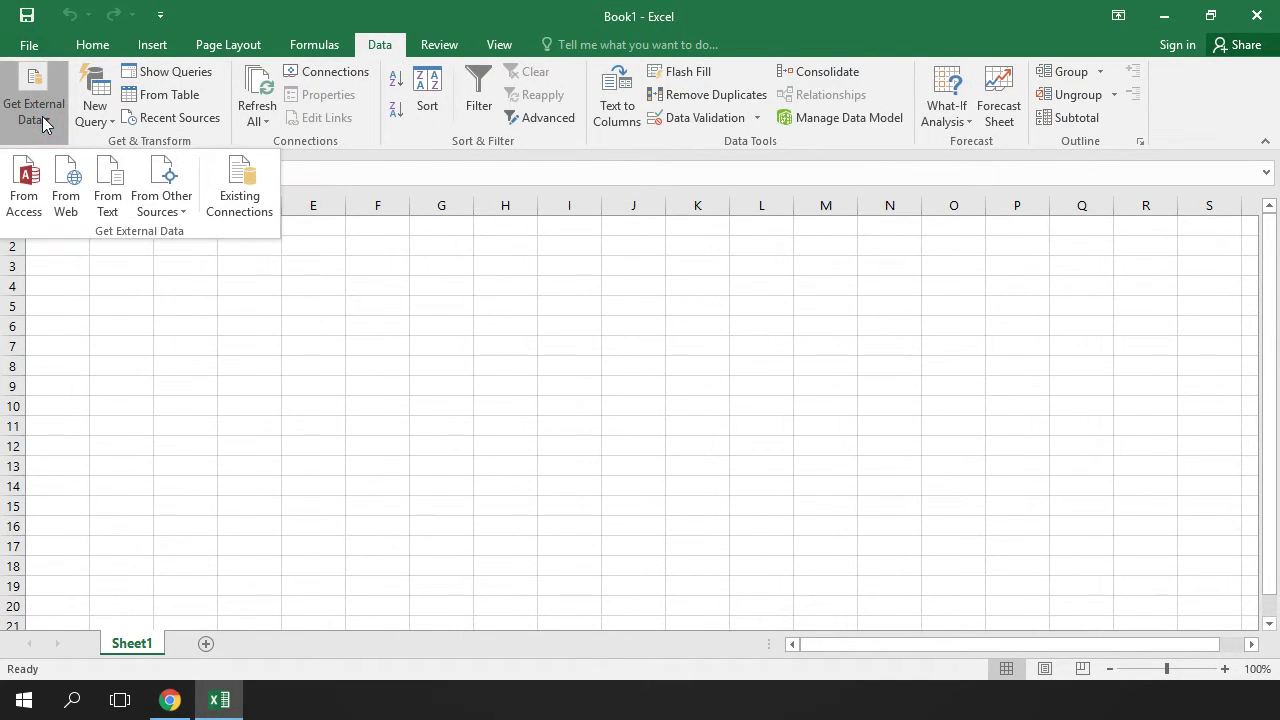
{"action": "left_click", "coordinate": [172, 207]}
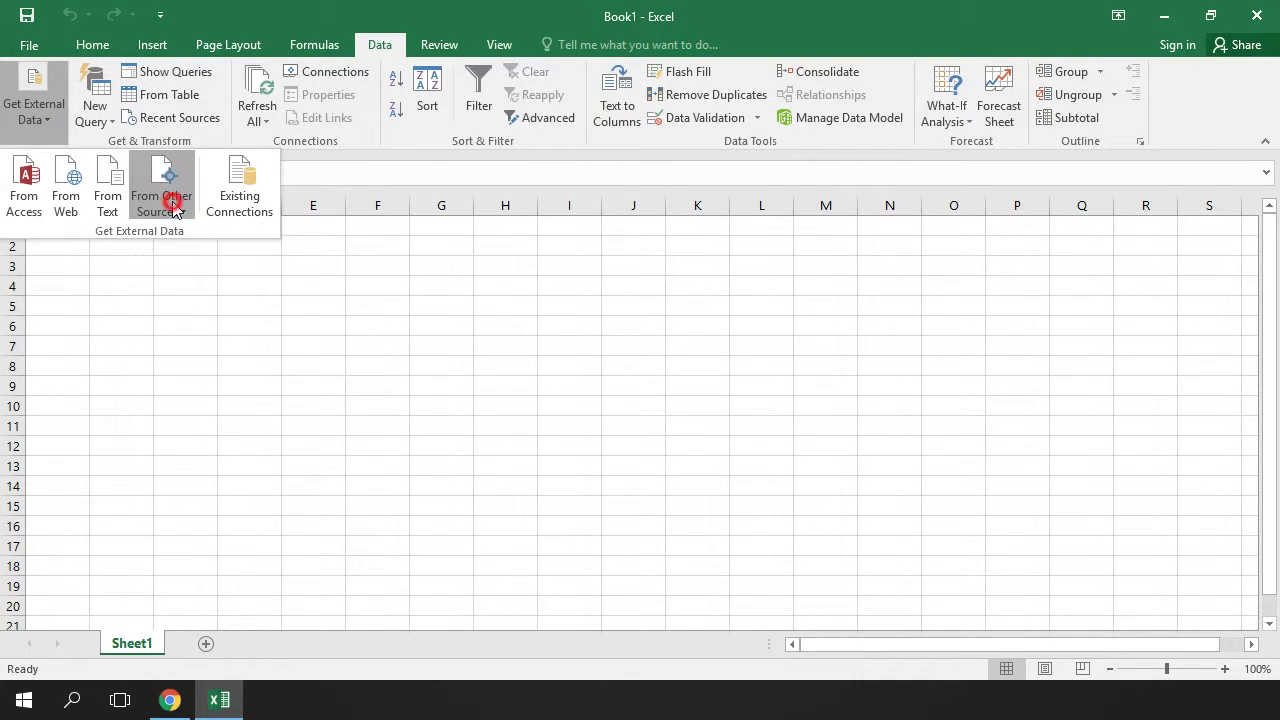
{"action": "key", "text": "Escape"}
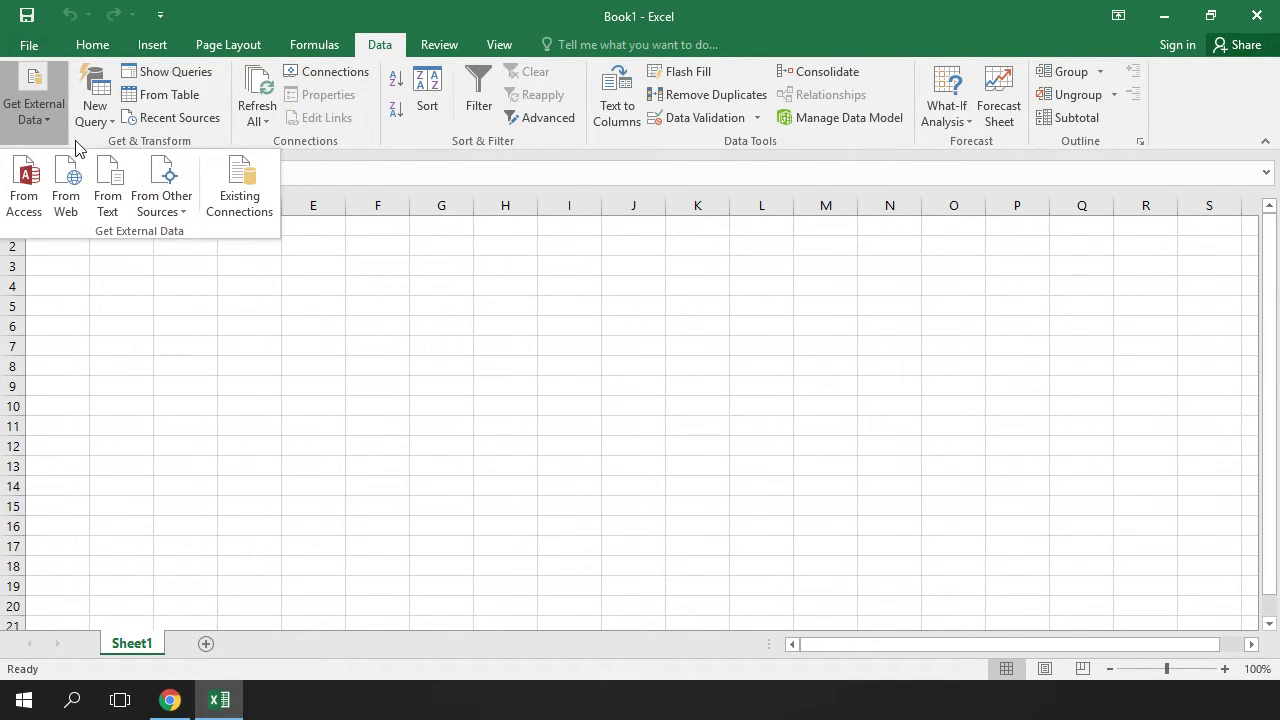
{"action": "left_click", "coordinate": [90, 53]}
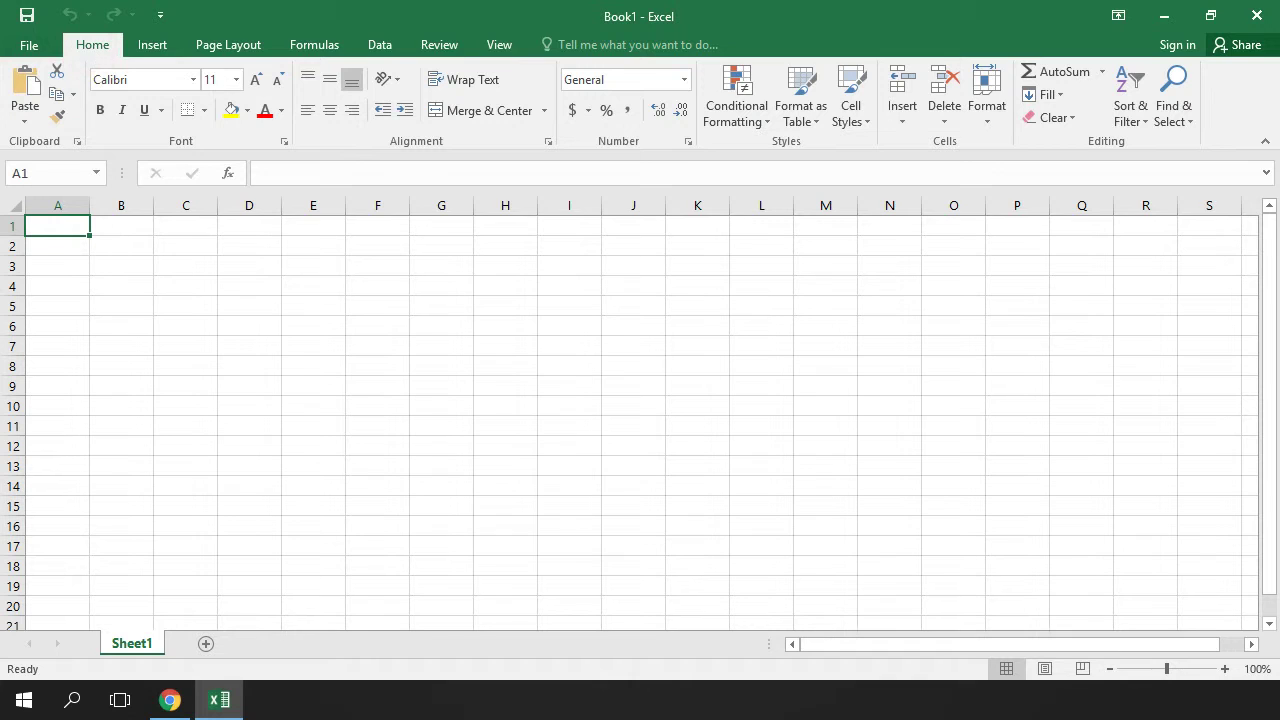
{"action": "left_click", "coordinate": [156, 52]}
From the Data tab's New Query list, reveal From Other Sources, showing options from Web through From ODBC to Blank Query
{"action": "left_click", "coordinate": [228, 46]}
{"action": "left_click", "coordinate": [314, 46]}
{"action": "left_click", "coordinate": [380, 46]}
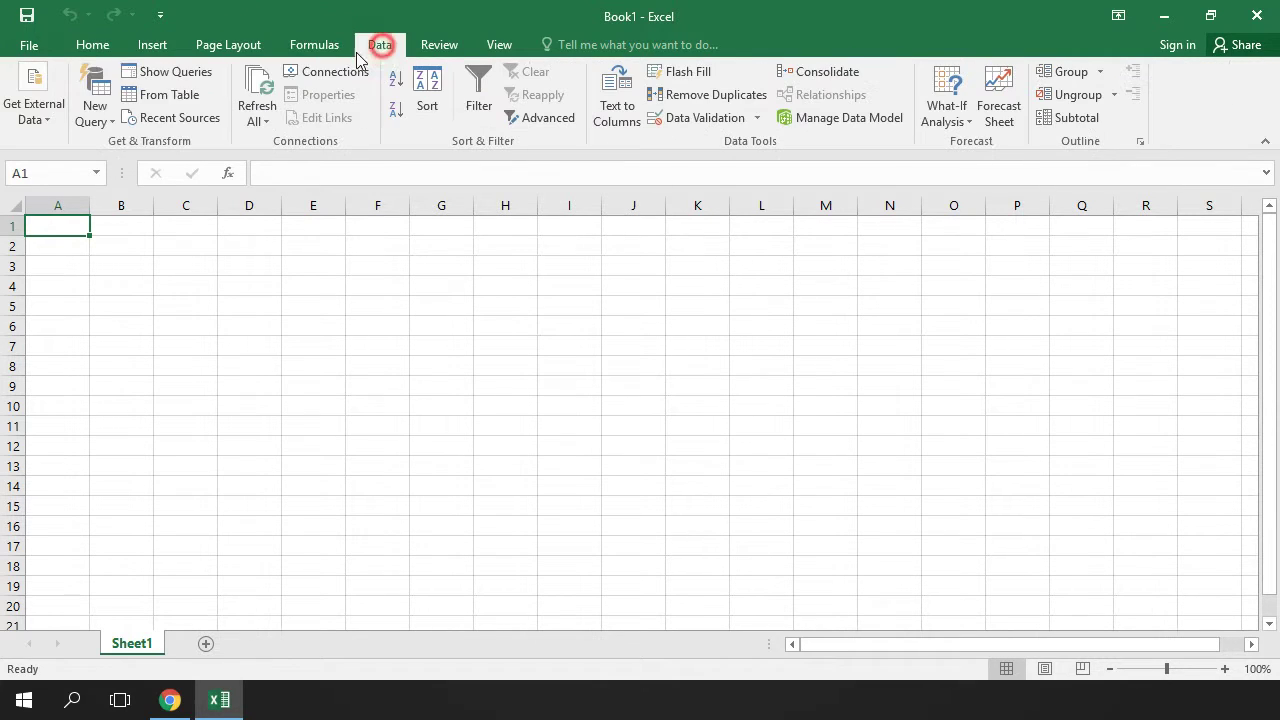
{"action": "left_click", "coordinate": [93, 112]}
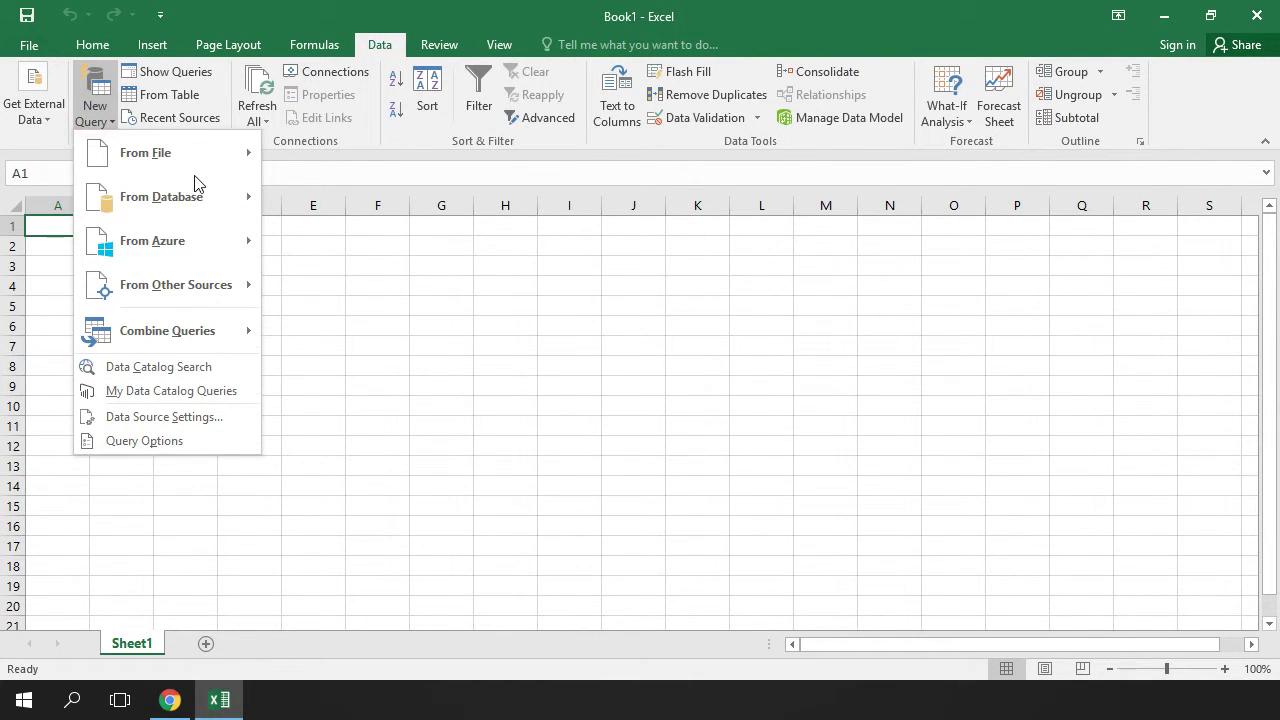
{"action": "mouse_move", "coordinate": [188, 177]}
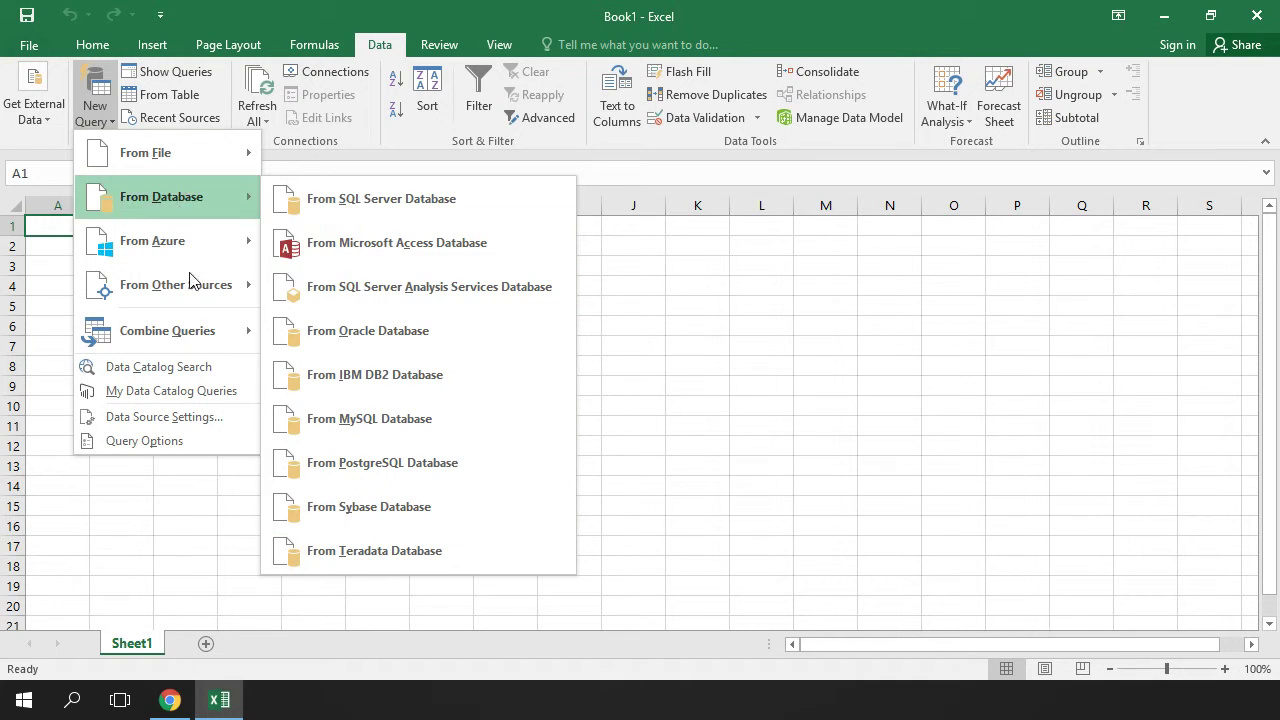
{"action": "mouse_move", "coordinate": [194, 295]}
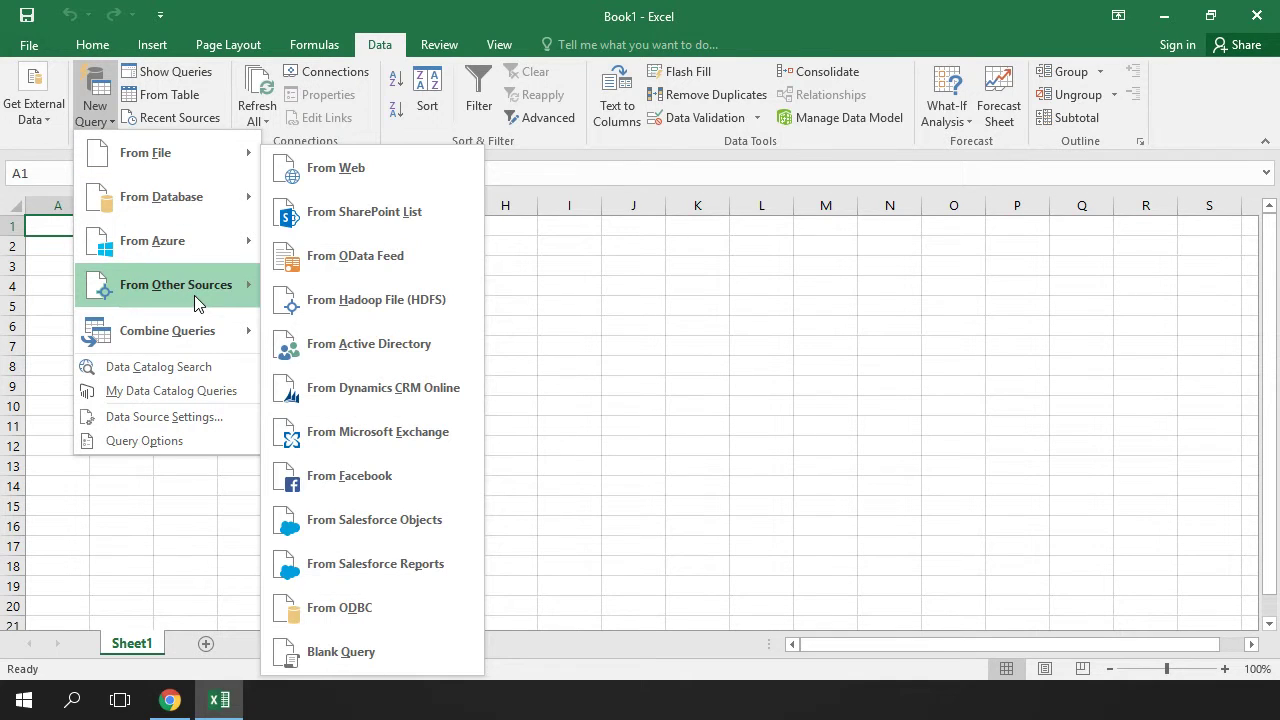
Import from ODBC using DSN=Fishbowl and the SQL statement 'select * from so'
{"action": "left_click", "coordinate": [389, 606]}
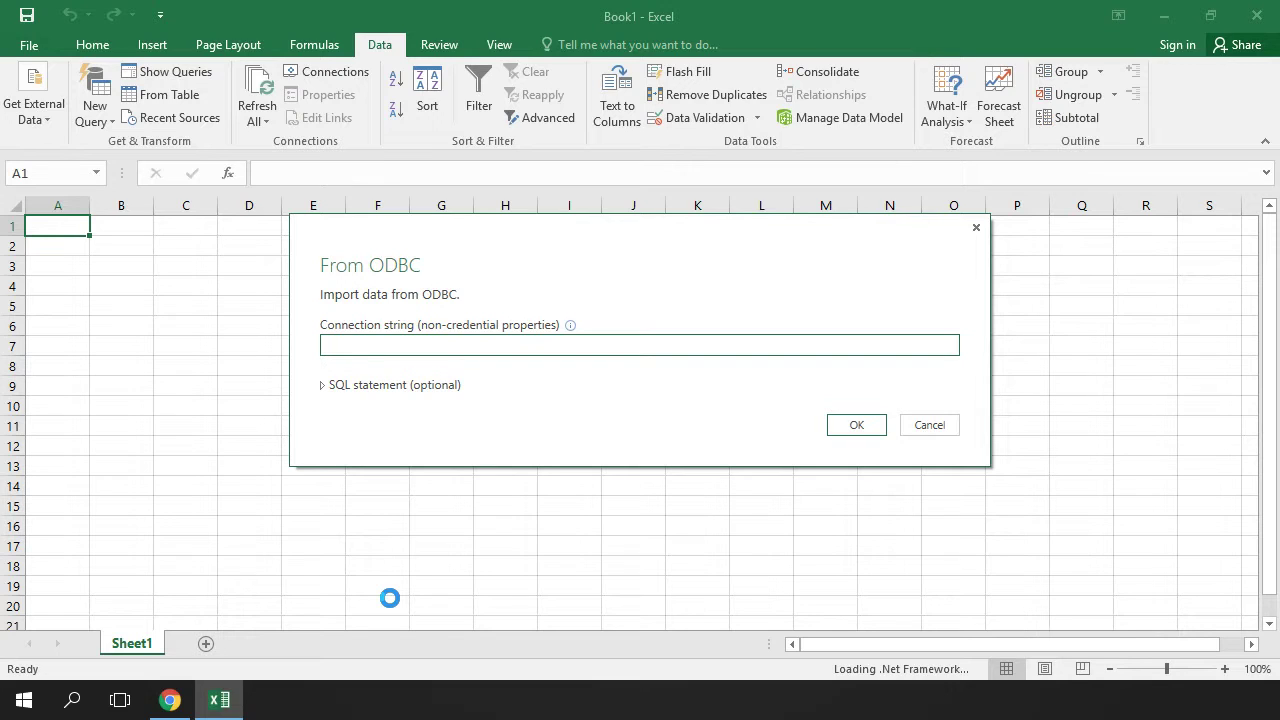
{"action": "type", "text": "DSN=Fishbowl"}
{"action": "left_click", "coordinate": [382, 388]}
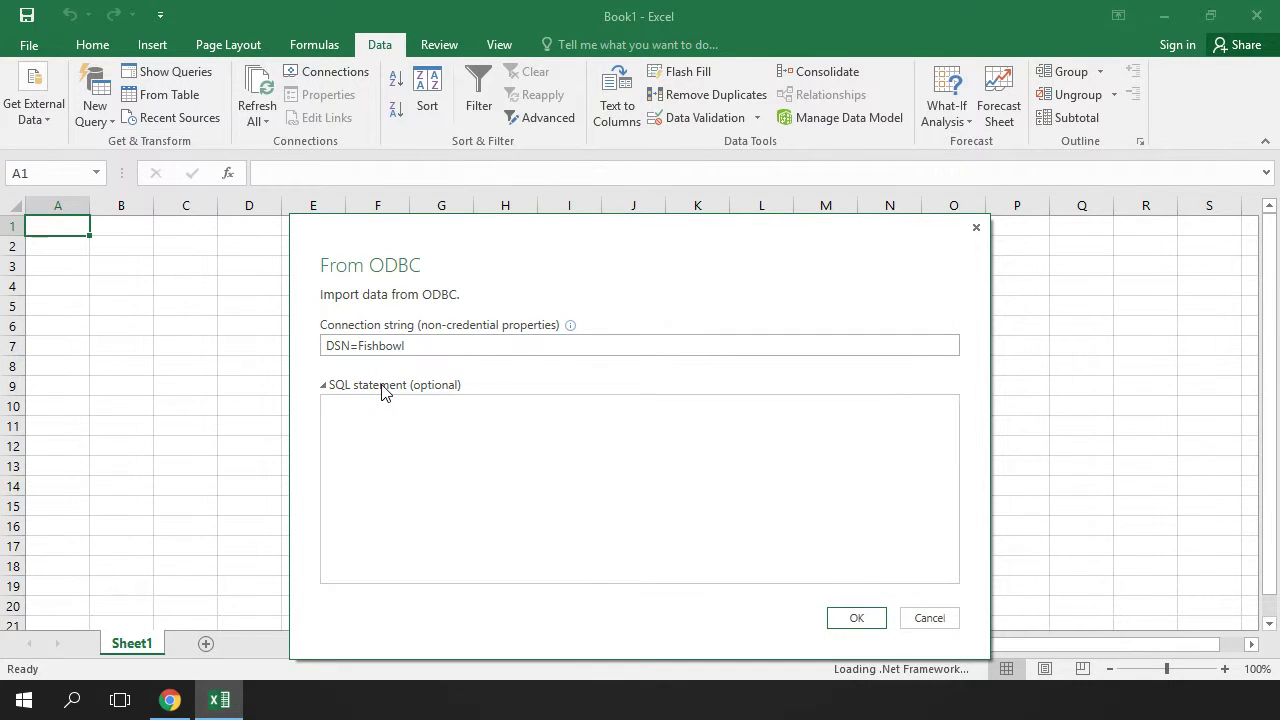
{"action": "left_click", "coordinate": [406, 449]}
{"action": "type", "text": "select"}
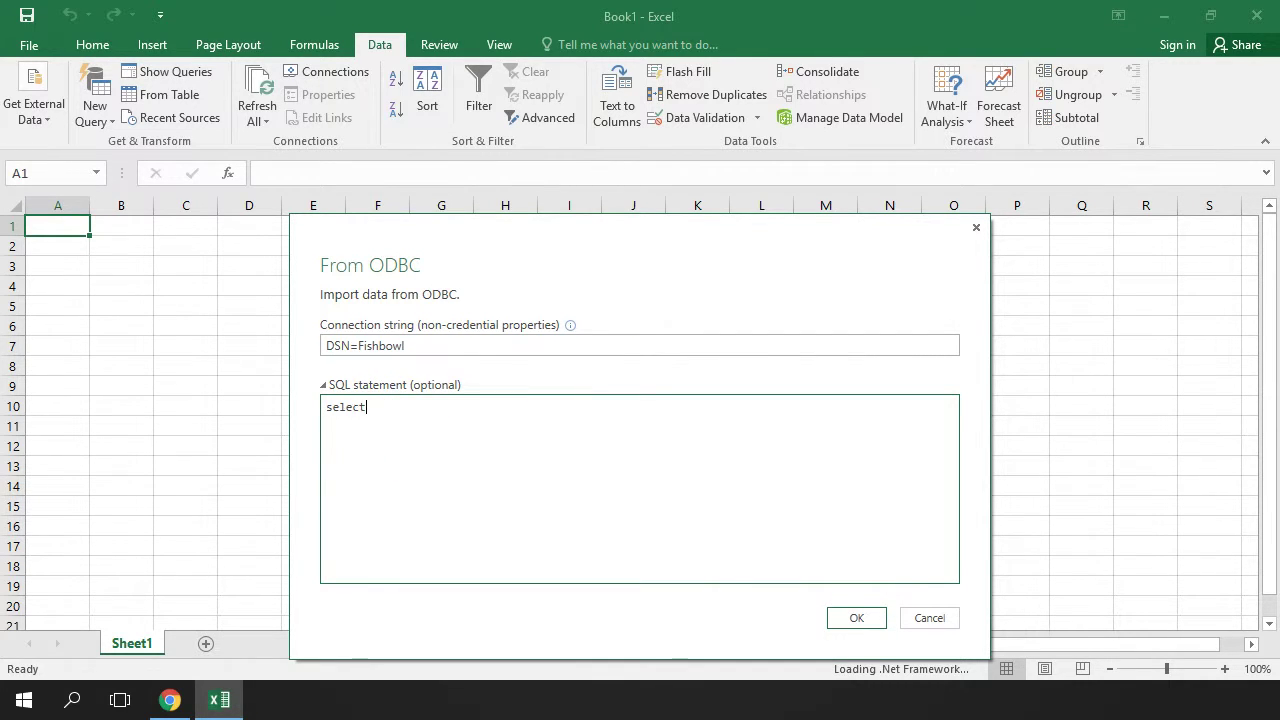
{"action": "type", "text": " * from so"}
{"action": "left_click", "coordinate": [877, 627]}
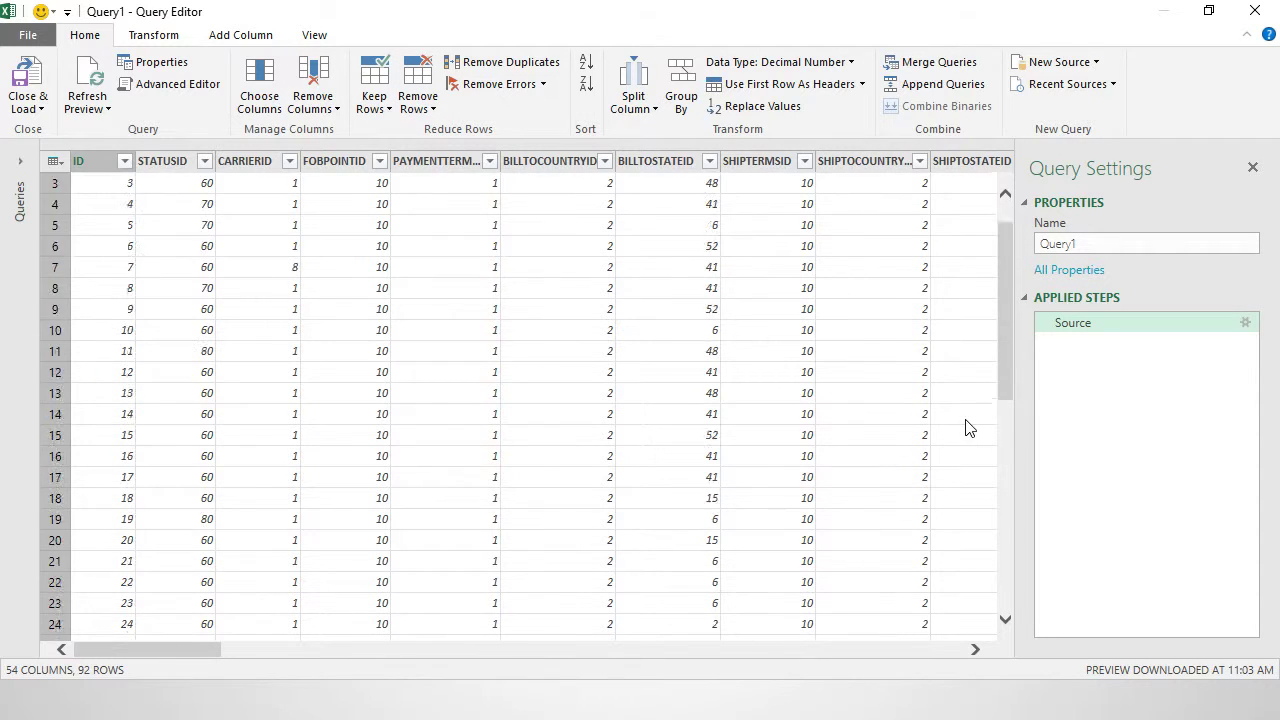
Scroll through the Query1 preview in Query Editor and Close & Load it to the workbook
{"action": "scroll", "coordinate": [963, 428], "scroll_direction": "down", "scroll_amount": 11}
{"action": "scroll", "coordinate": [724, 430], "scroll_direction": "up", "scroll_amount": 11}
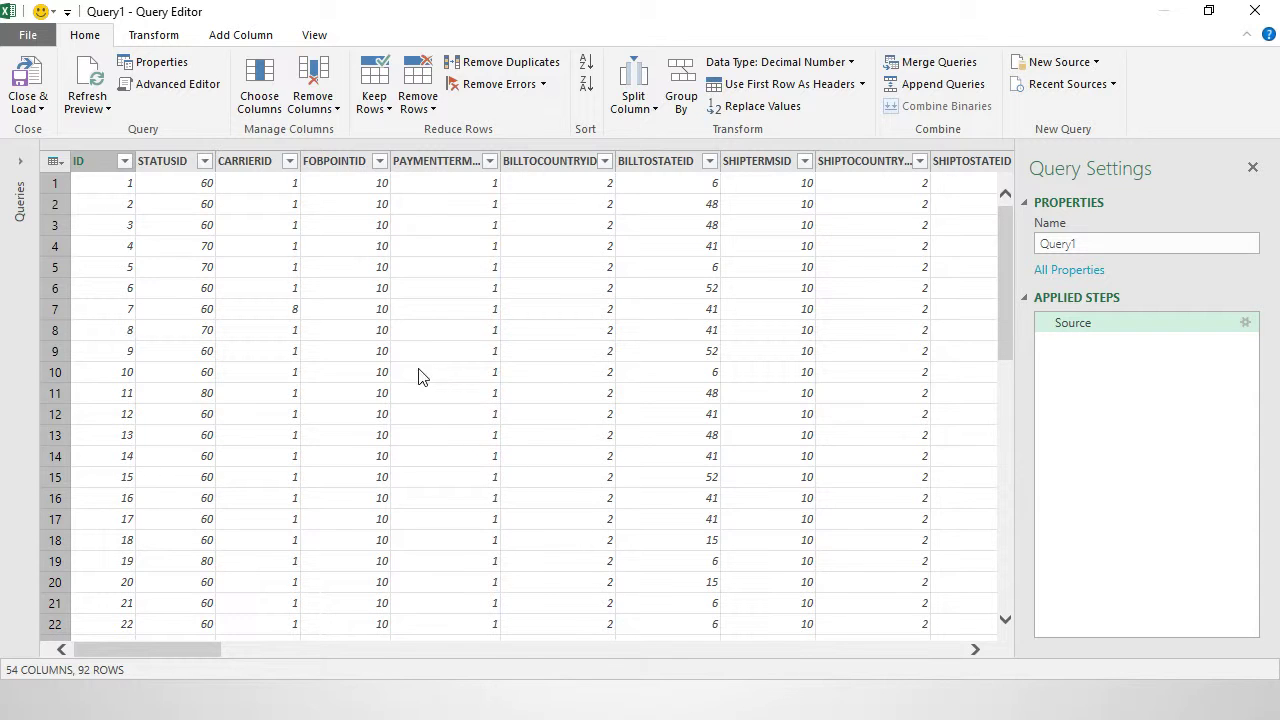
{"action": "left_click", "coordinate": [32, 68]}
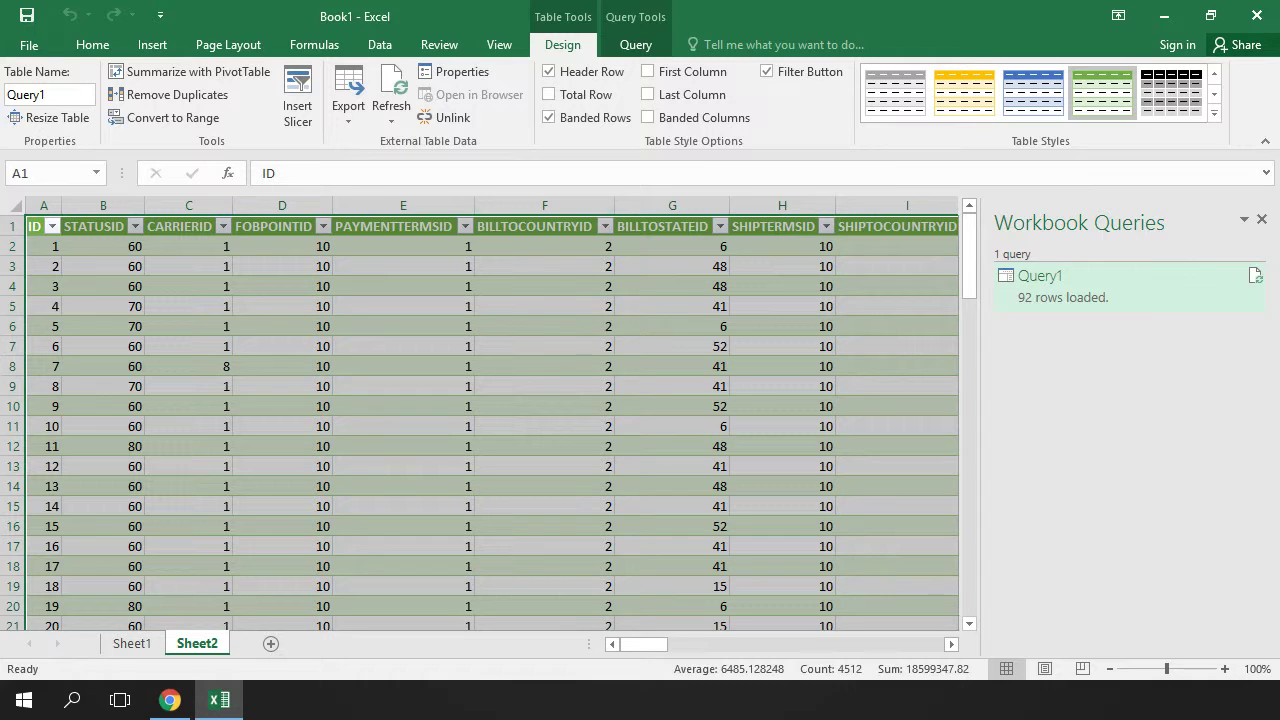
Refresh the Query1 table on Sheet2, scroll through its 92 rows, and check the Query tab
{"action": "left_click", "coordinate": [393, 85]}
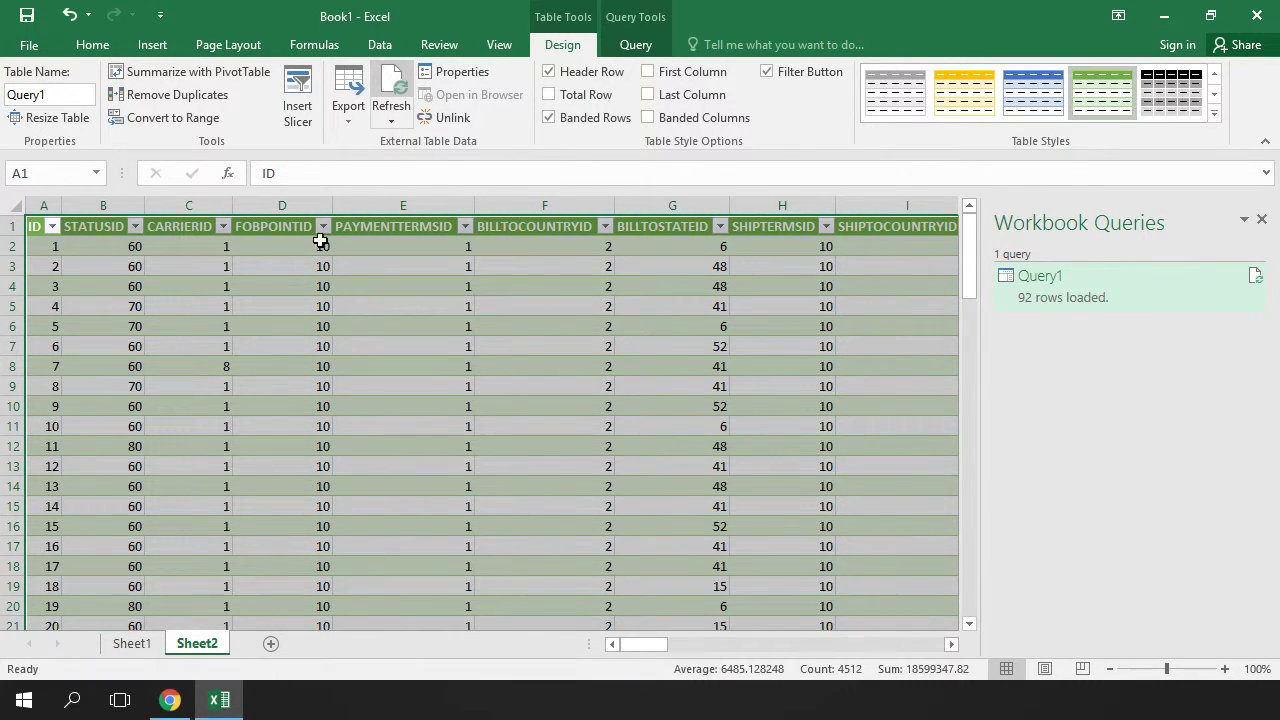
{"action": "left_click", "coordinate": [635, 648]}
{"action": "left_click_drag", "start_coordinate": [671, 645], "coordinate": [633, 645]}
{"action": "scroll", "coordinate": [766, 587], "scroll_direction": "down", "scroll_amount": 20}
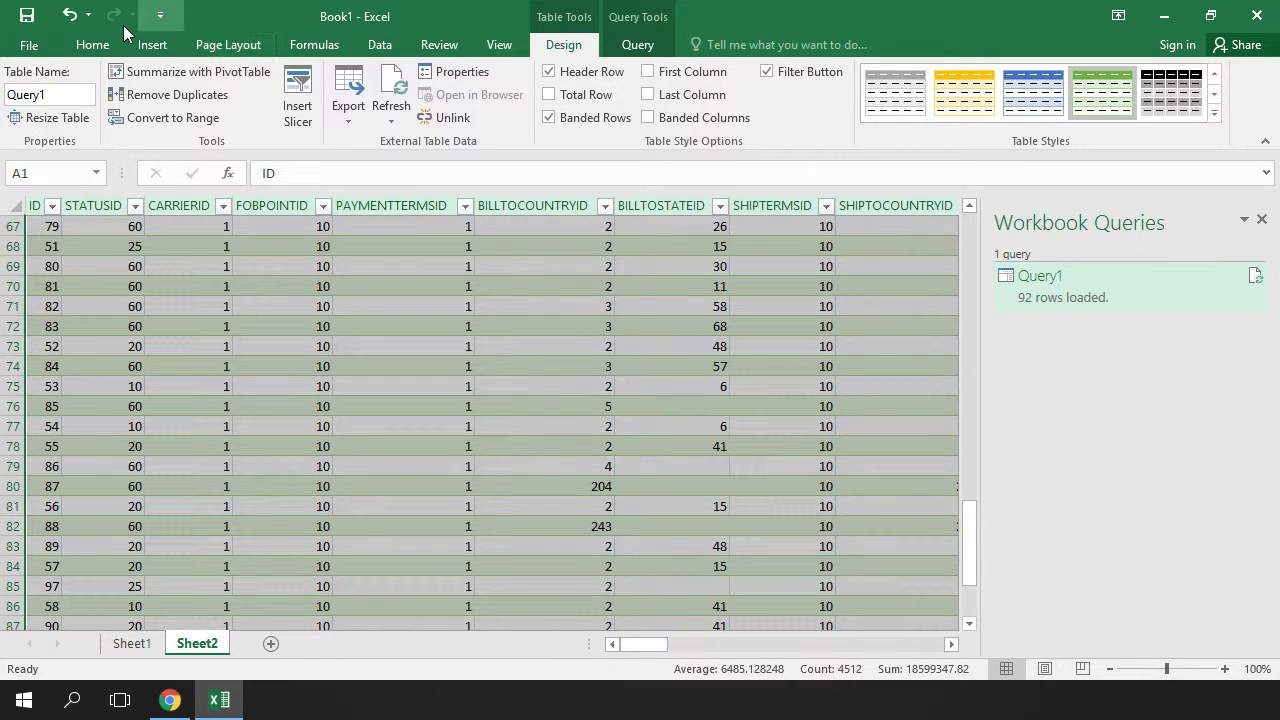
{"action": "left_click", "coordinate": [153, 46]}
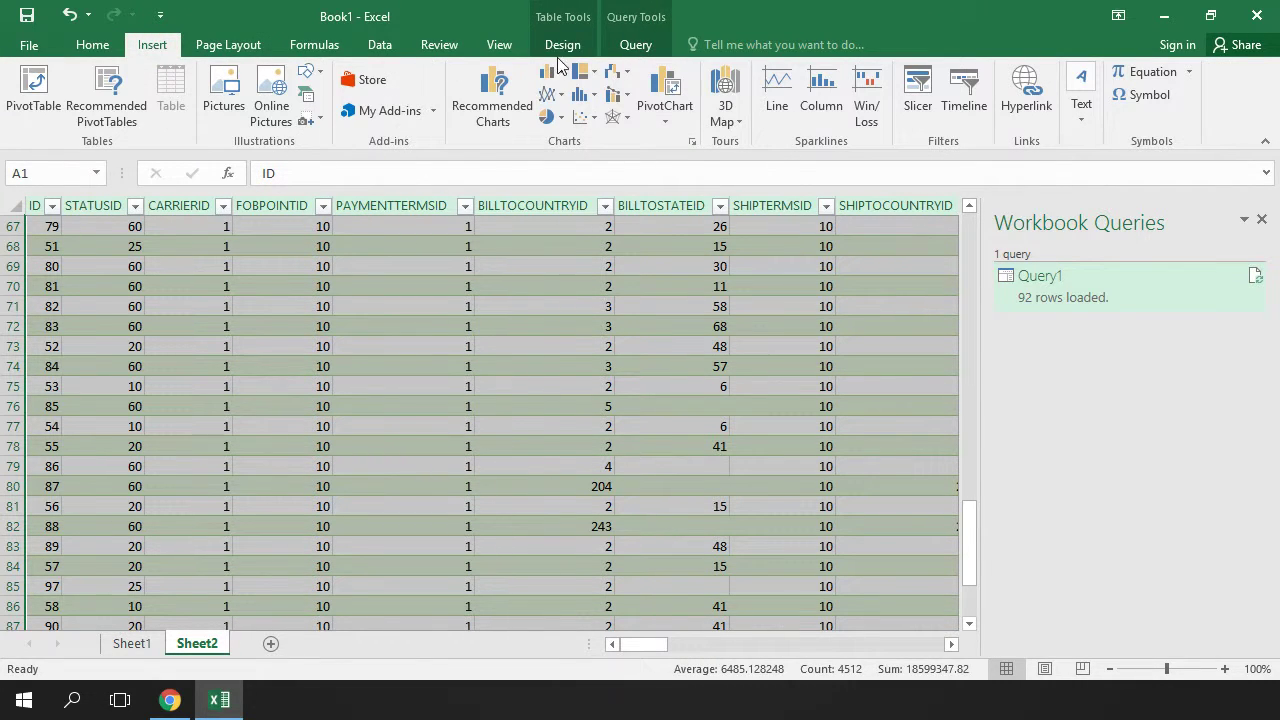
{"action": "left_click", "coordinate": [623, 45]}
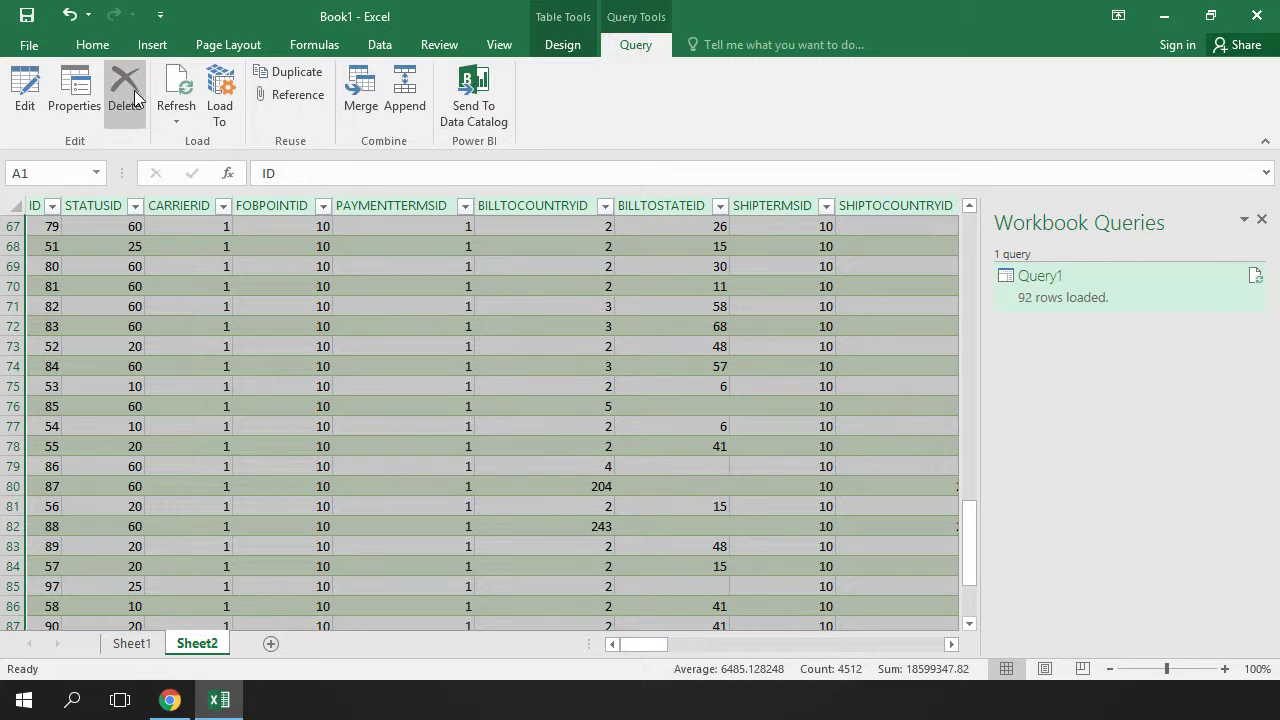
{"action": "left_click", "coordinate": [566, 46]}
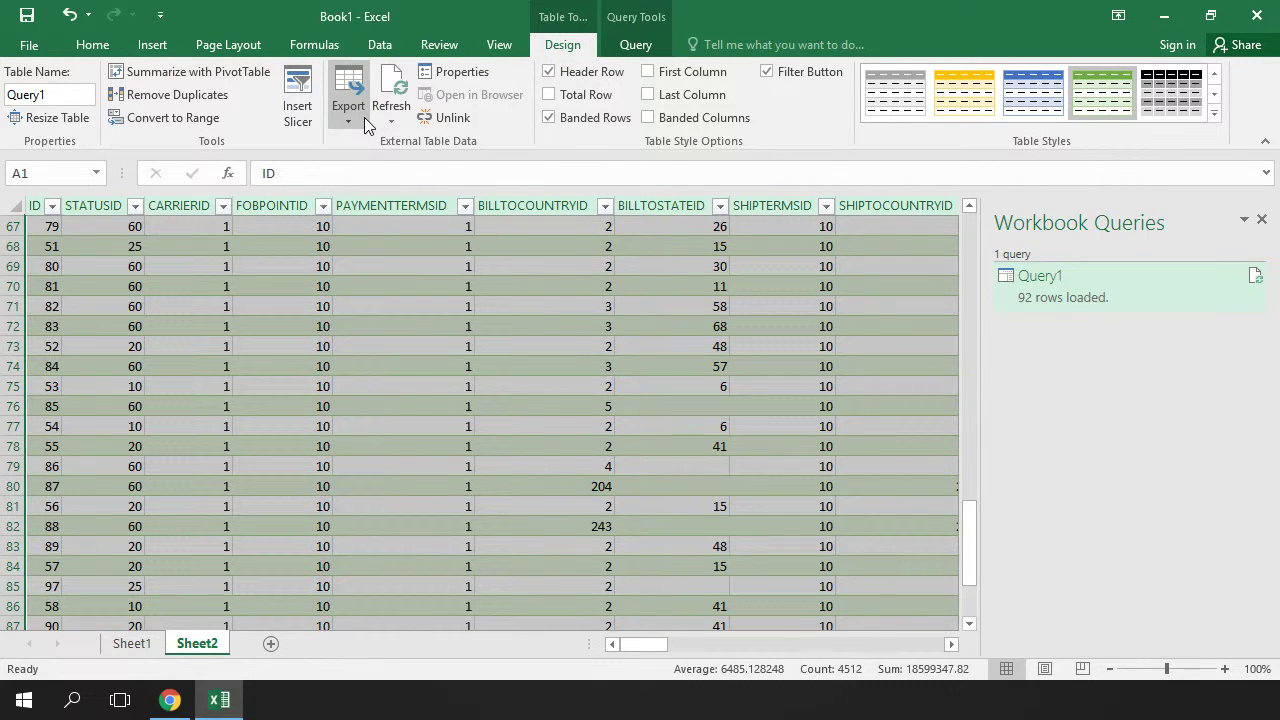
Summarize Query1 in a PivotTable on a new worksheet with DATEFIRSTSHIP years as rows
{"action": "left_click", "coordinate": [165, 71]}
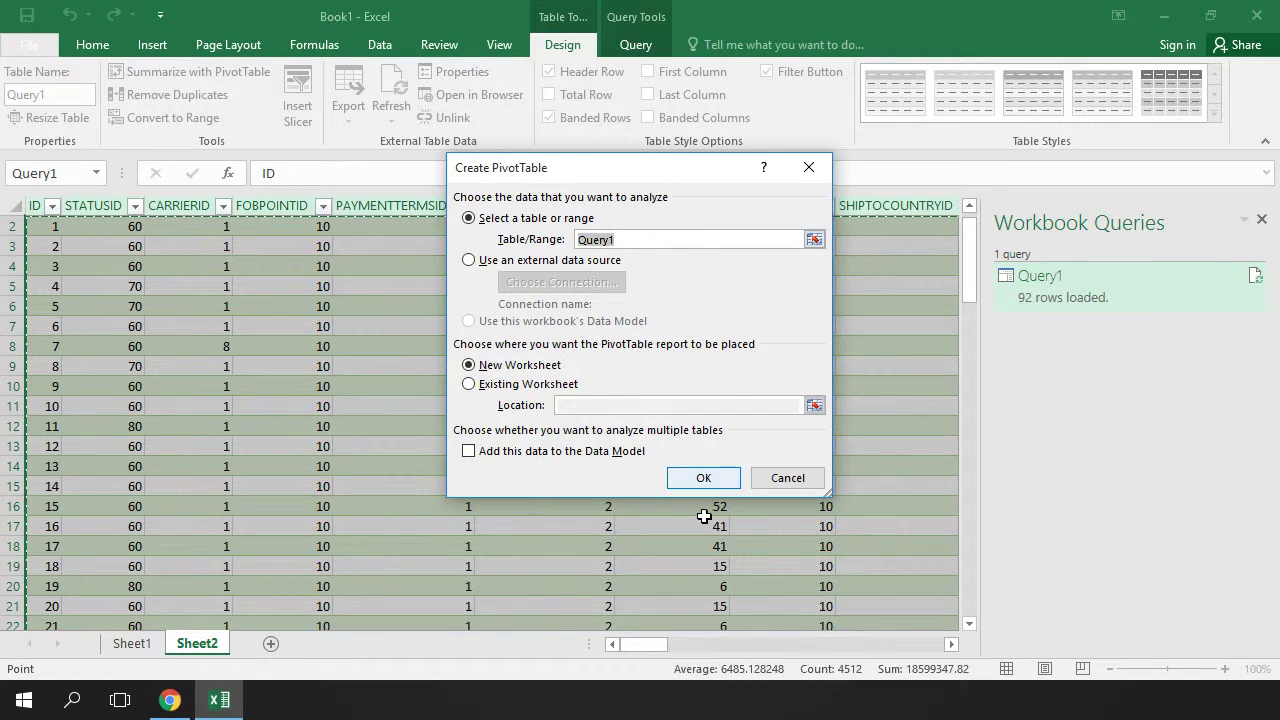
{"action": "left_click", "coordinate": [704, 478]}
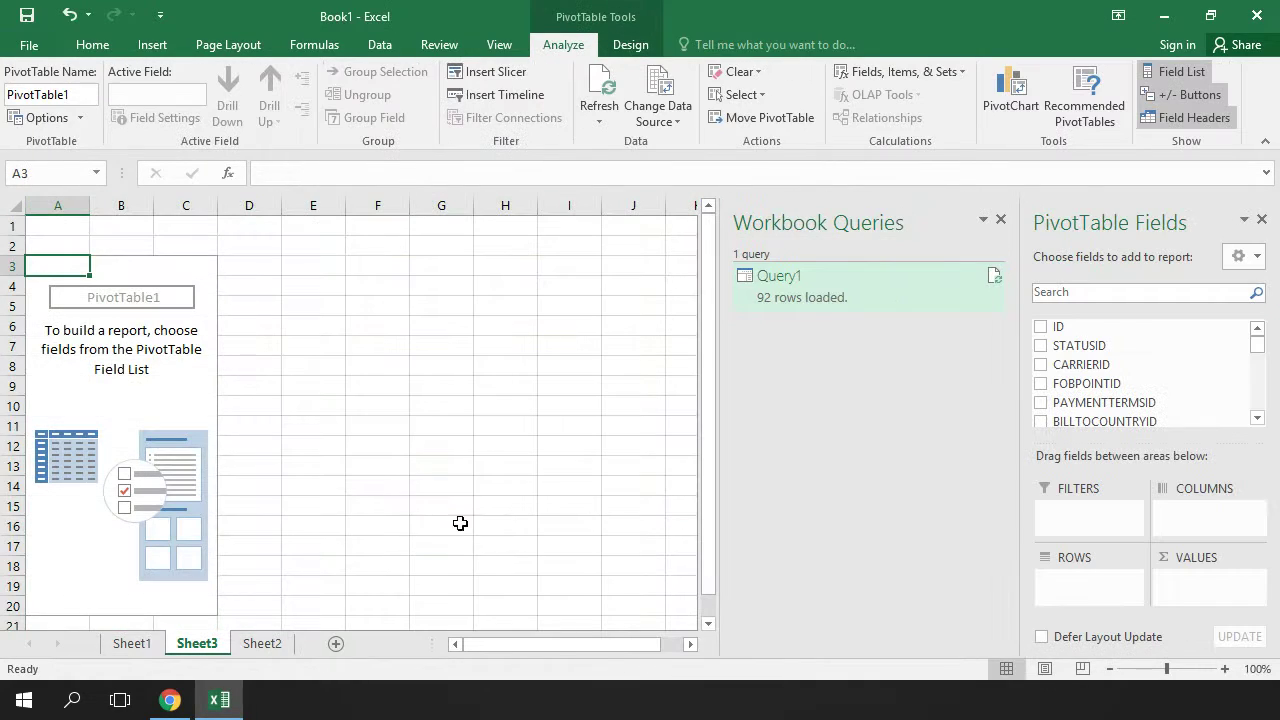
{"action": "left_click", "coordinate": [1000, 219]}
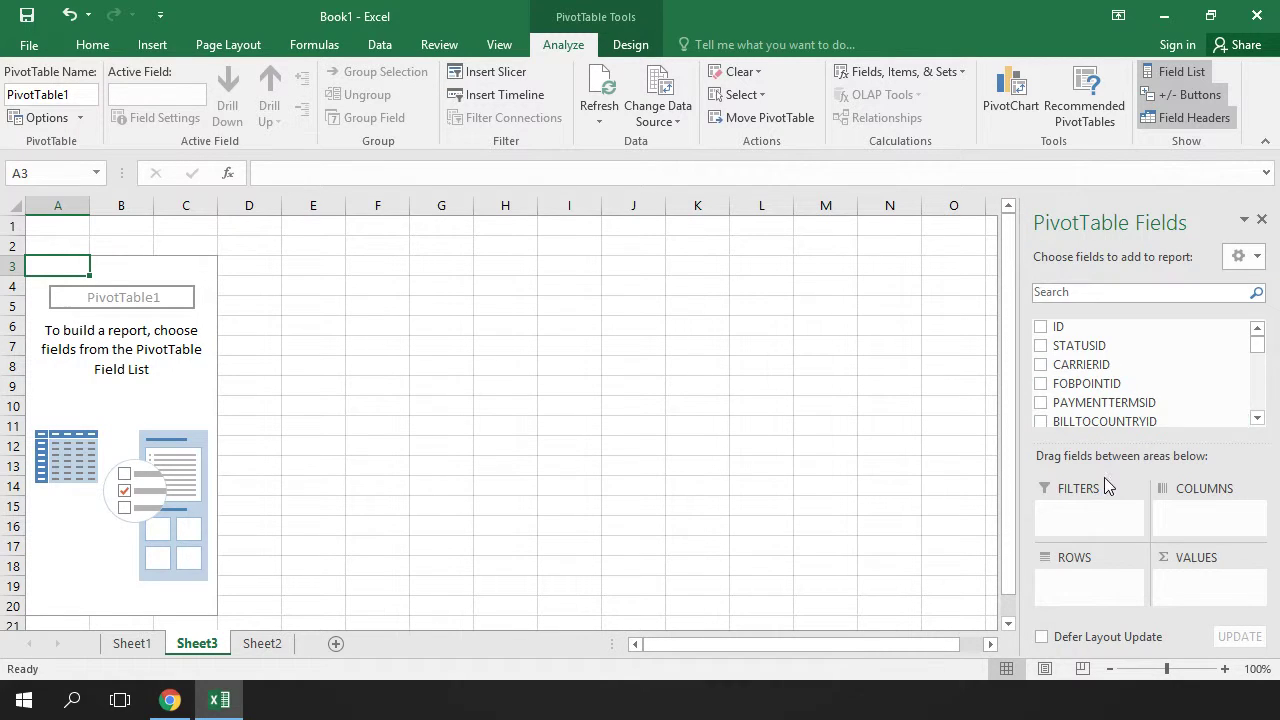
{"action": "scroll", "coordinate": [1114, 388], "scroll_direction": "down", "scroll_amount": 2}
{"action": "scroll", "coordinate": [1117, 395], "scroll_direction": "down", "scroll_amount": 1}
{"action": "scroll", "coordinate": [1130, 393], "scroll_direction": "up", "scroll_amount": 3}
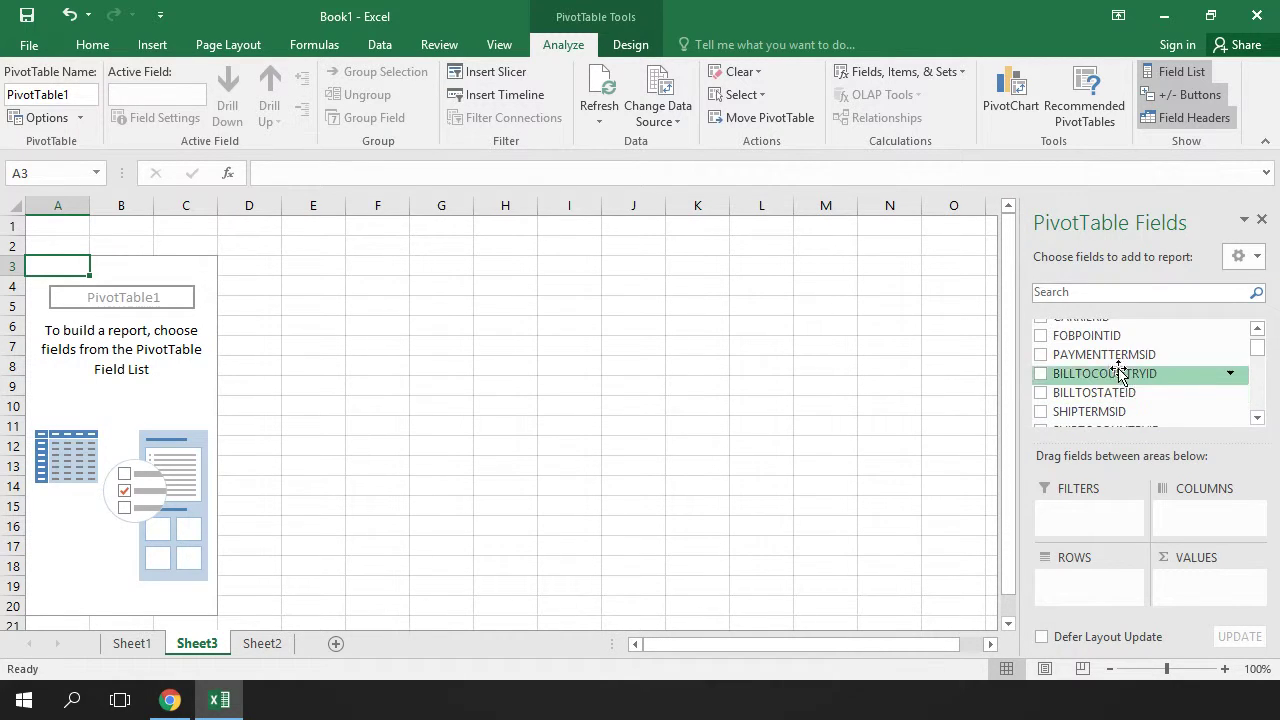
{"action": "scroll", "coordinate": [1143, 390], "scroll_direction": "down", "scroll_amount": 10}
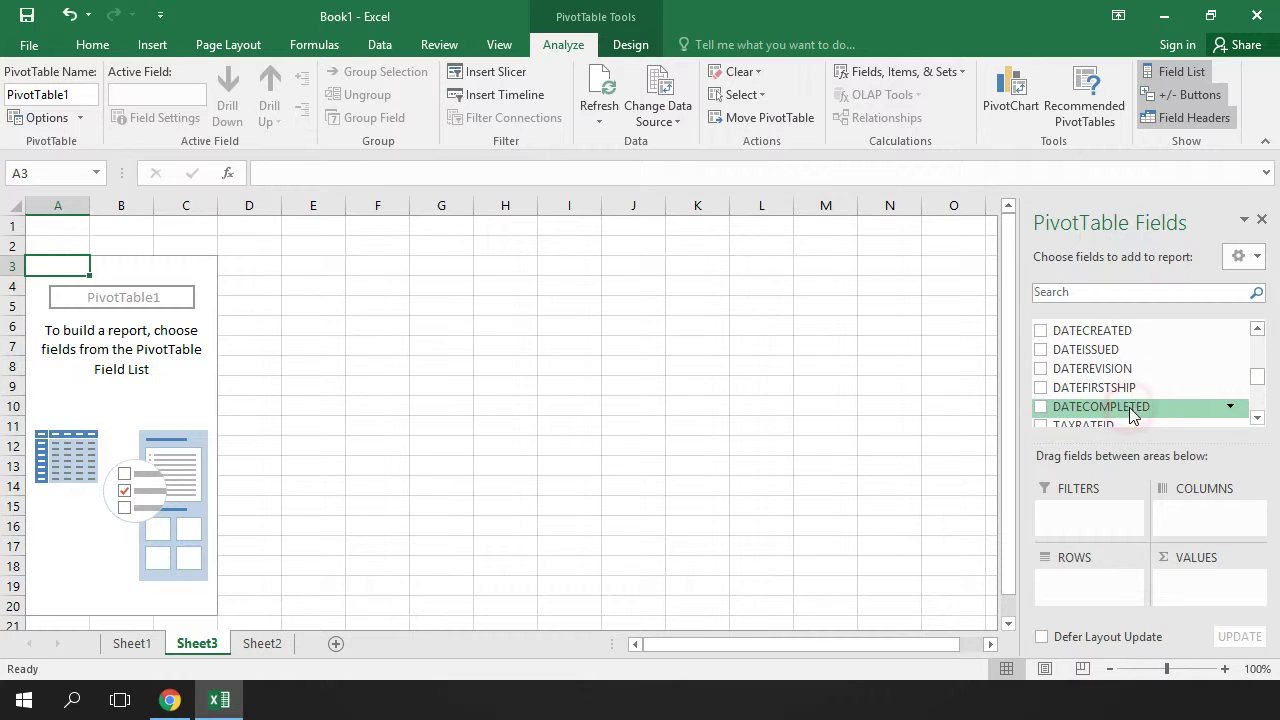
{"action": "left_click_drag", "start_coordinate": [1118, 397], "coordinate": [1090, 594]}
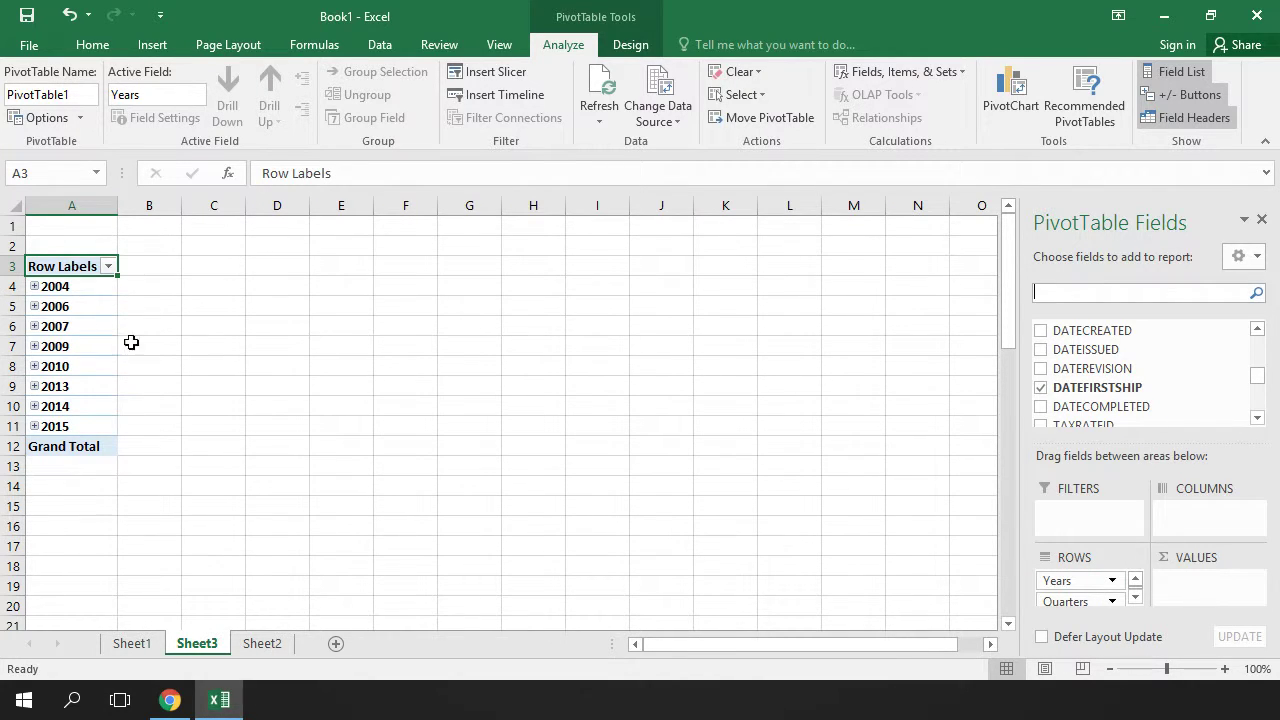
Put DATECOMPLETED in the pivot columns and expand 2015 into quarters in both columns and rows
{"action": "scroll", "coordinate": [1157, 373], "scroll_direction": "up", "scroll_amount": 2}
{"action": "scroll", "coordinate": [1157, 373], "scroll_direction": "down", "scroll_amount": 3}
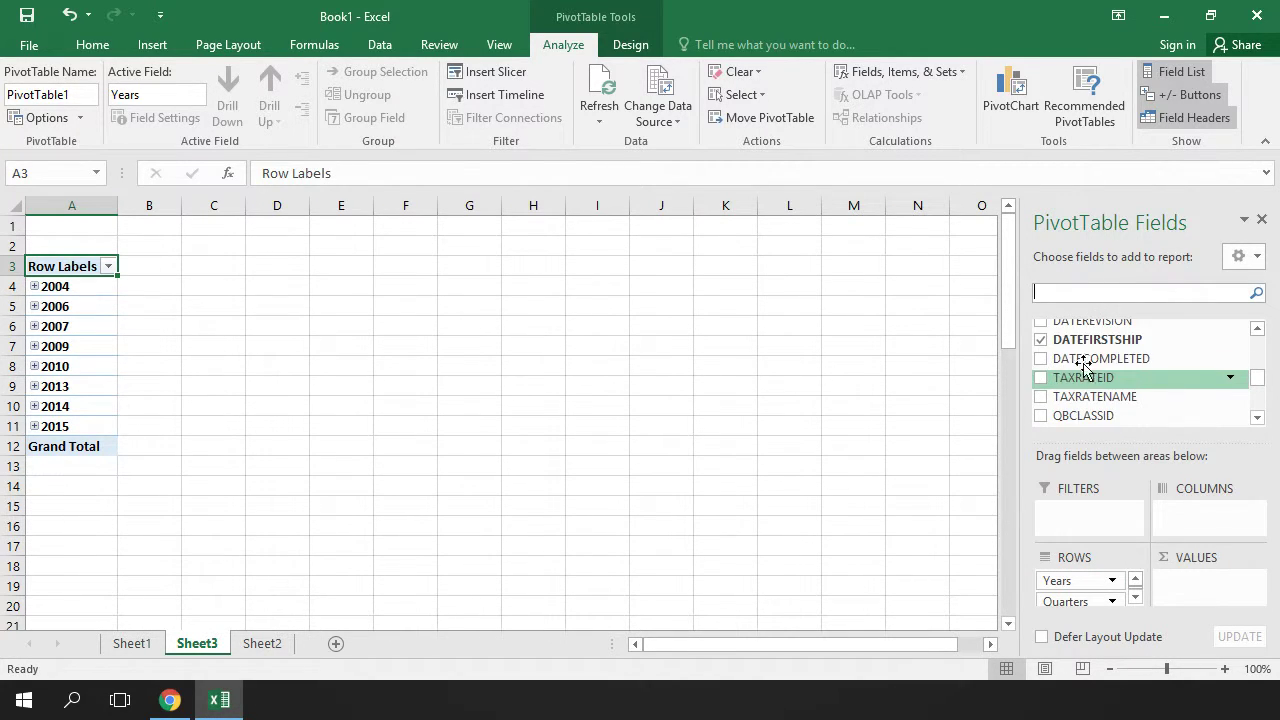
{"action": "left_click_drag", "start_coordinate": [1090, 358], "coordinate": [1182, 515]}
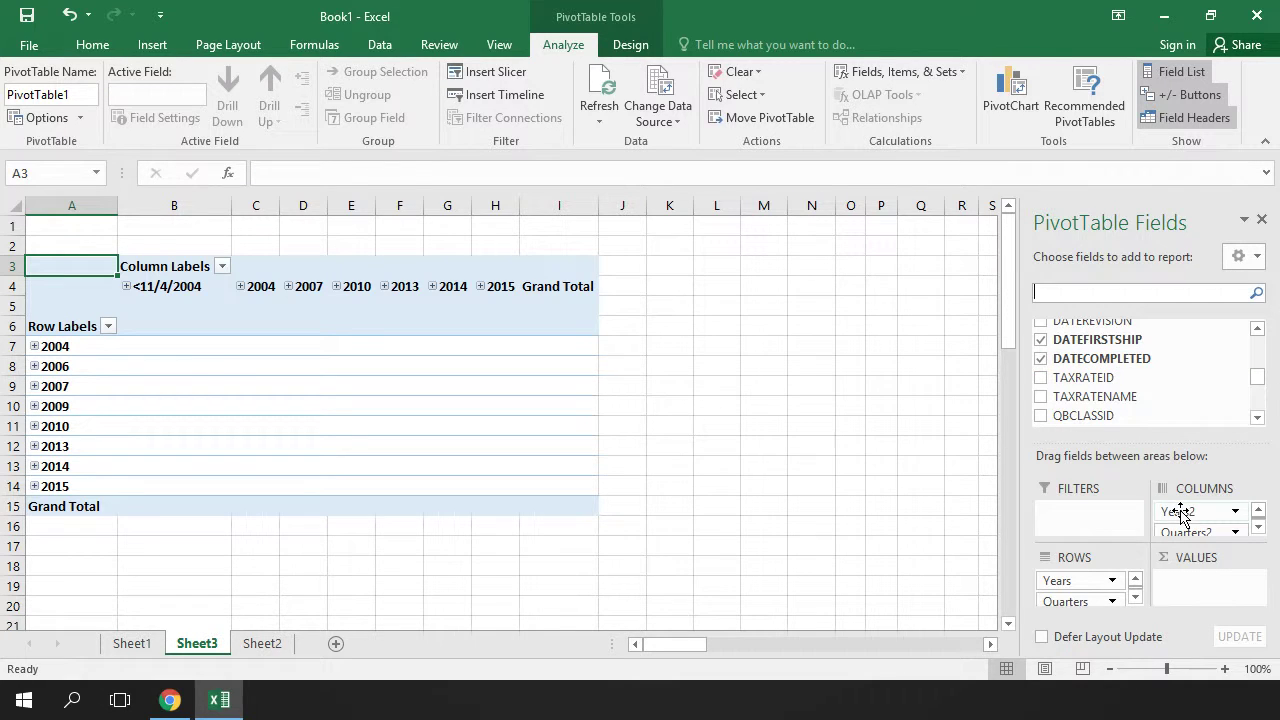
{"action": "left_click", "coordinate": [480, 286]}
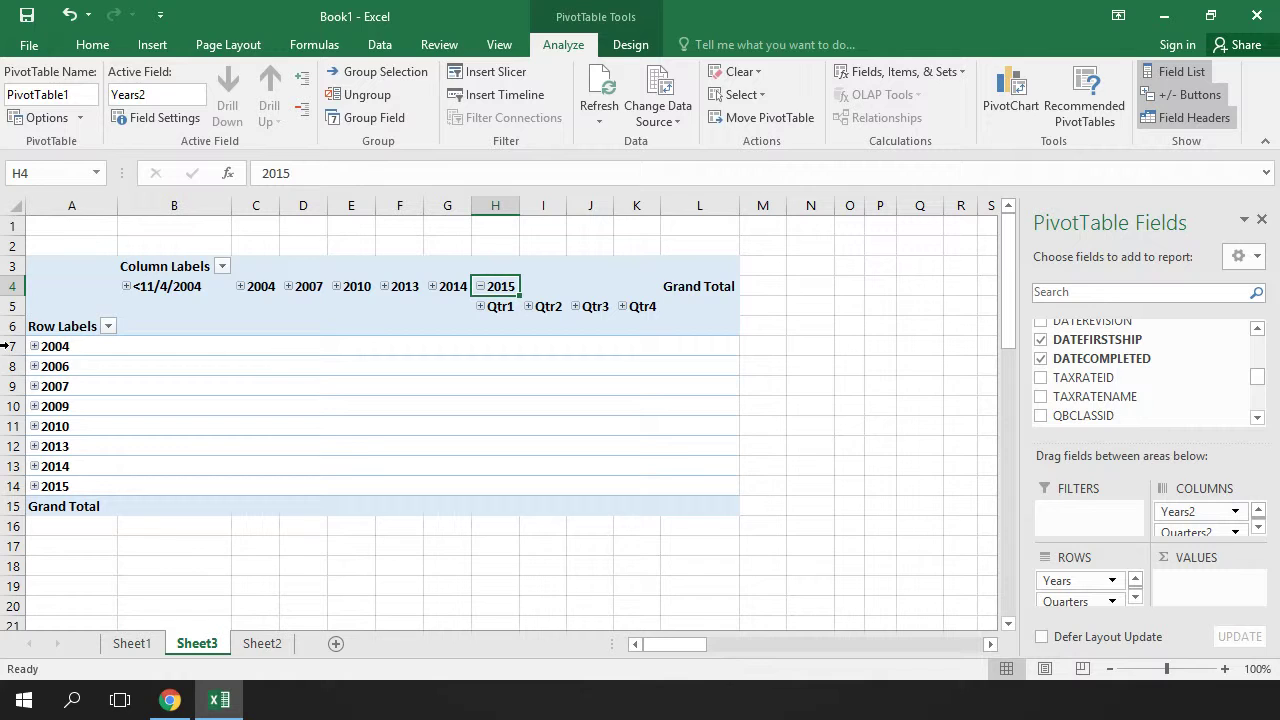
{"action": "left_click", "coordinate": [34, 486]}
{"action": "scroll", "coordinate": [146, 486], "scroll_direction": "down", "scroll_amount": 1}
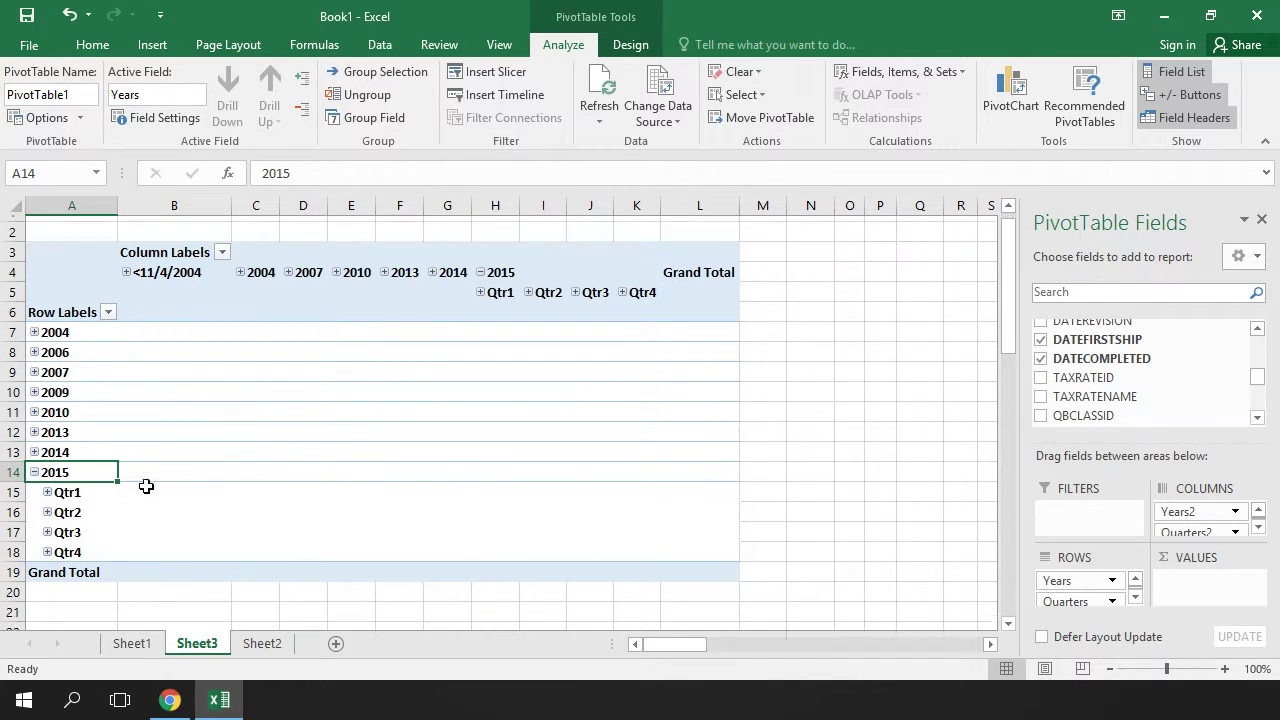
{"action": "left_click", "coordinate": [47, 446]}
{"action": "left_click", "coordinate": [47, 446]}
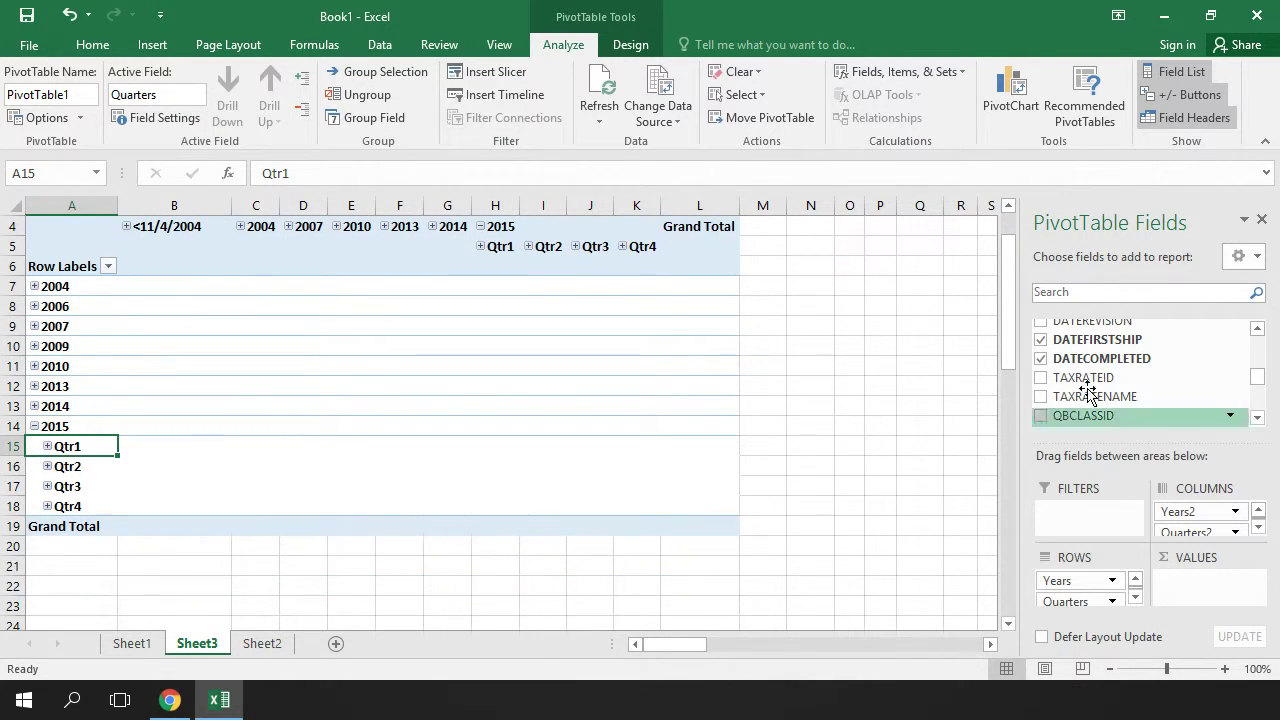
{"action": "scroll", "coordinate": [1088, 390], "scroll_direction": "down", "scroll_amount": 6}
Add TOTALTAX to the PivotTable Values as a sum
{"action": "scroll", "coordinate": [1135, 395], "scroll_direction": "up", "scroll_amount": 1}
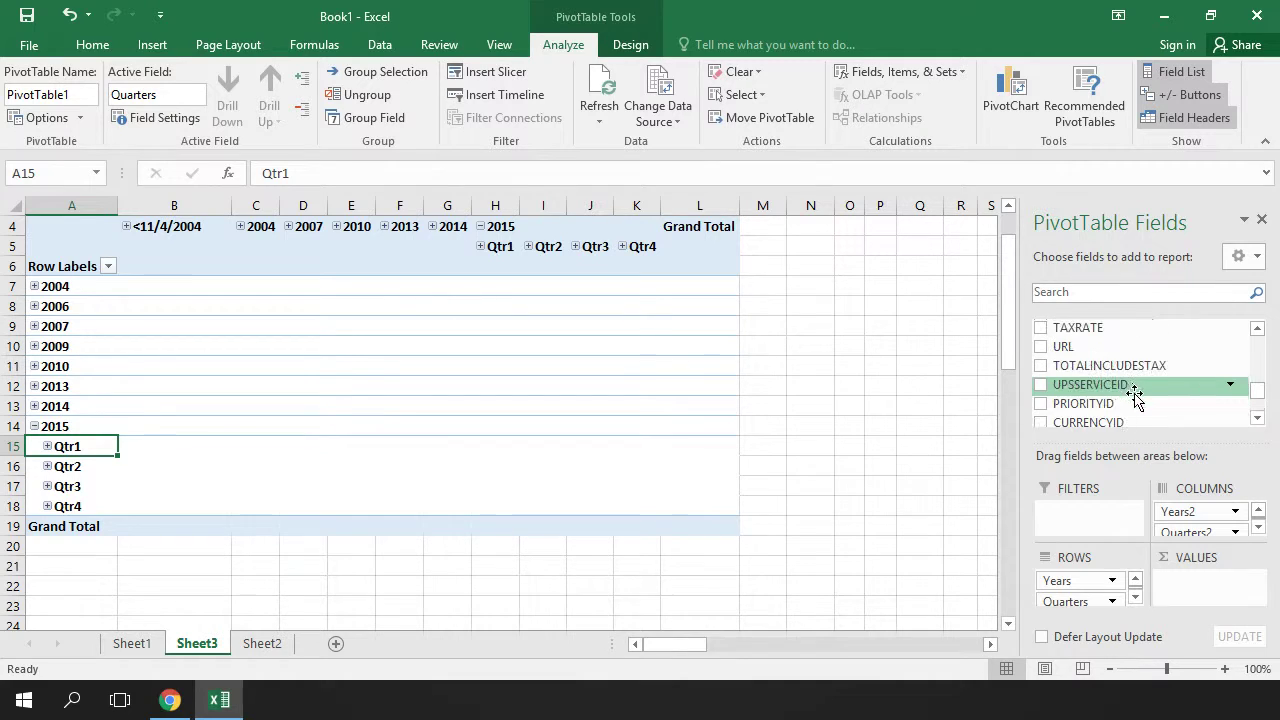
{"action": "scroll", "coordinate": [1135, 395], "scroll_direction": "down", "scroll_amount": 1}
{"action": "scroll", "coordinate": [1135, 400], "scroll_direction": "up", "scroll_amount": 1}
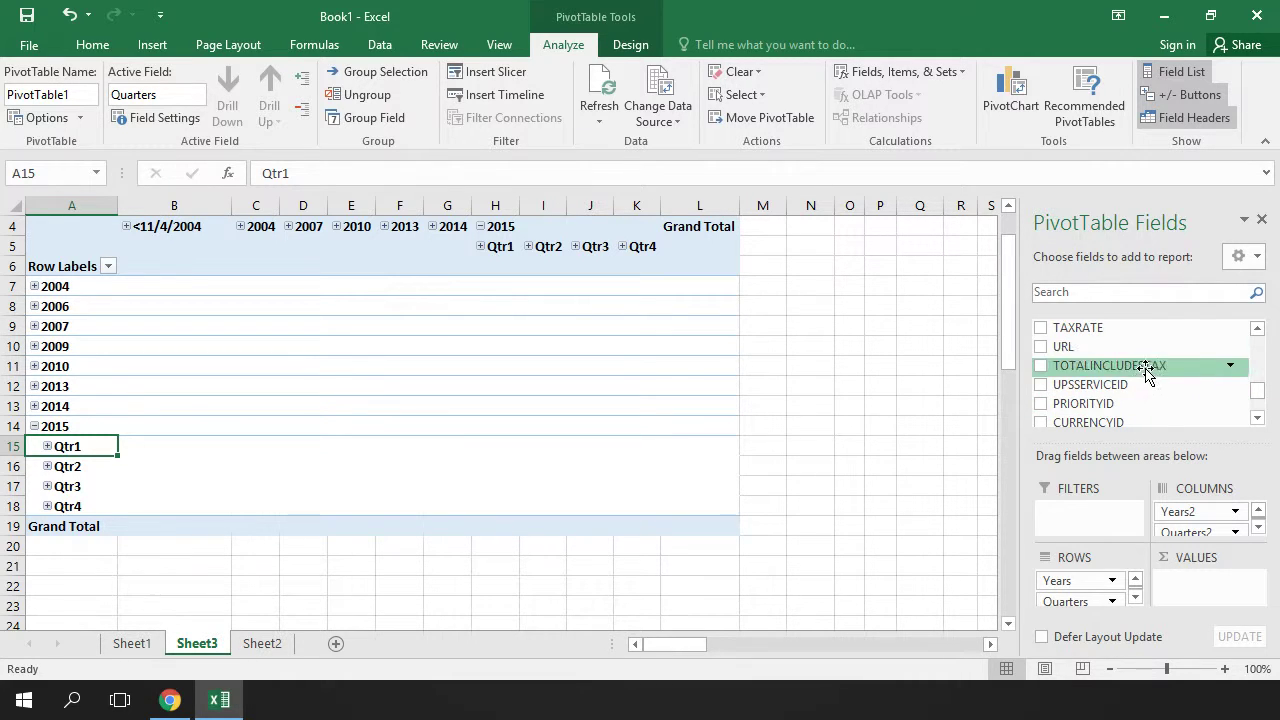
{"action": "scroll", "coordinate": [1146, 372], "scroll_direction": "up", "scroll_amount": 1}
{"action": "left_click_drag", "start_coordinate": [1082, 338], "coordinate": [1188, 585]}
{"action": "mouse_move", "coordinate": [691, 482]}
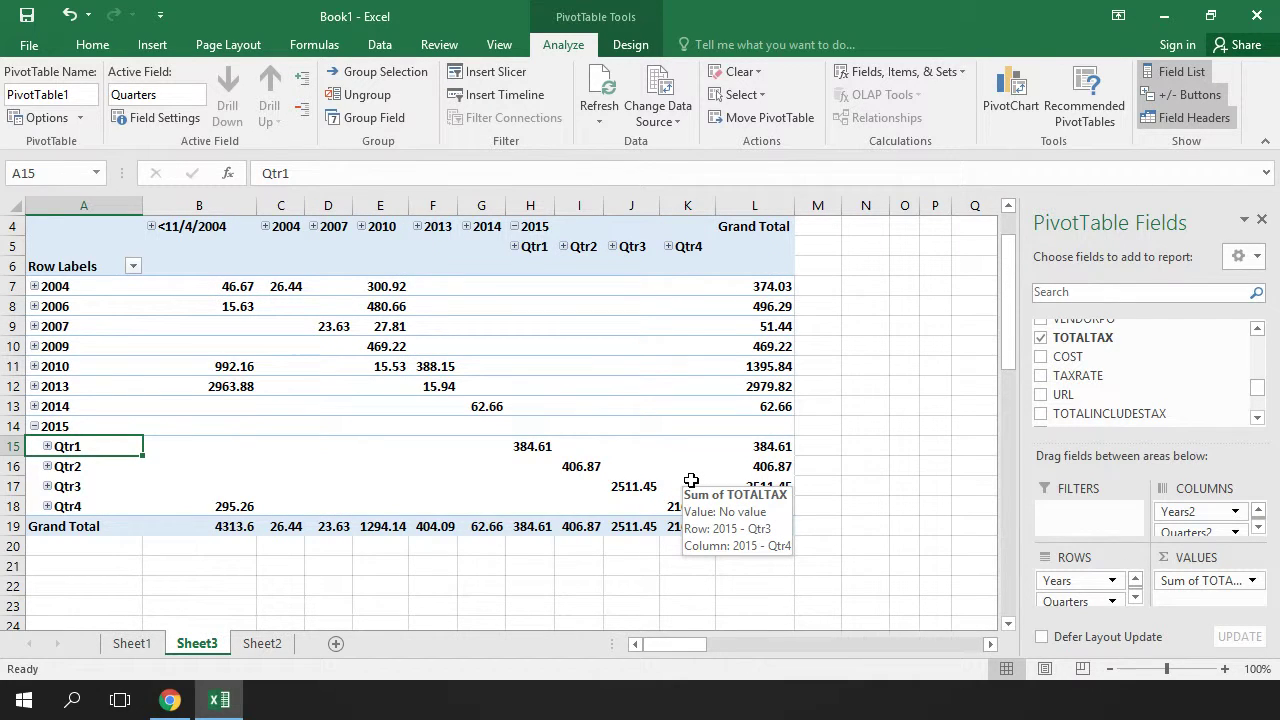